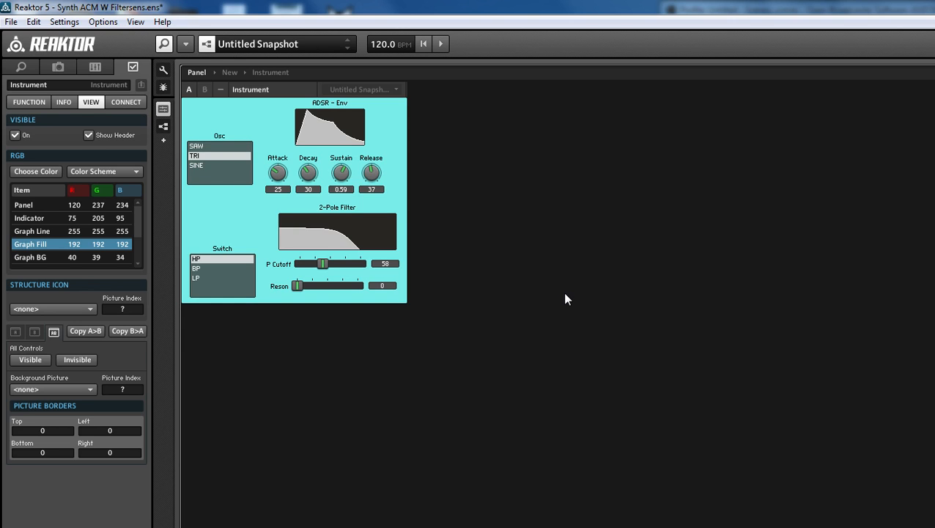
Try the SAW, TRI and SINE options of the Osc switch to compare the waveforms
click(213, 146)
click(219, 157)
click(216, 166)
click(212, 156)
click(211, 148)
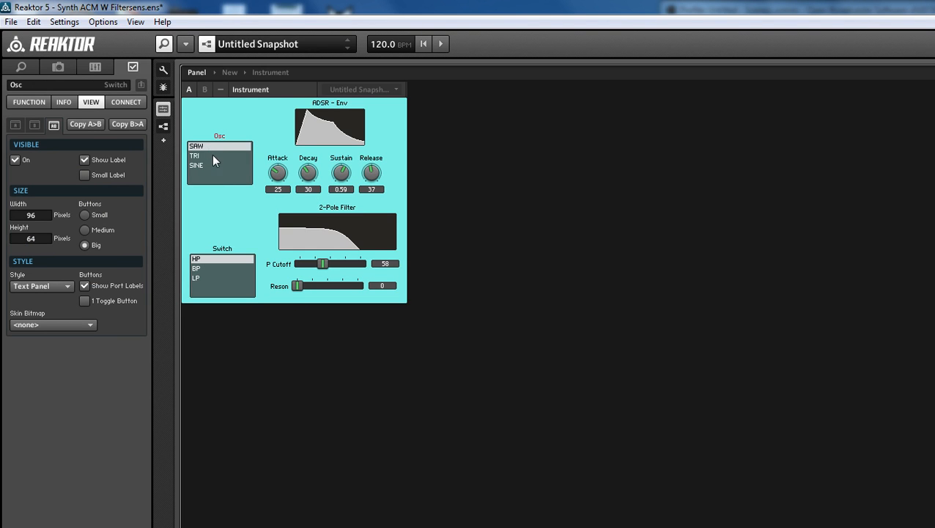
click(212, 155)
click(212, 164)
click(207, 147)
click(213, 154)
click(217, 148)
click(197, 156)
click(205, 165)
click(211, 147)
click(217, 156)
click(214, 164)
click(216, 146)
click(219, 156)
click(203, 164)
Set the filter switch to BP and open the instrument's structure
click(236, 276)
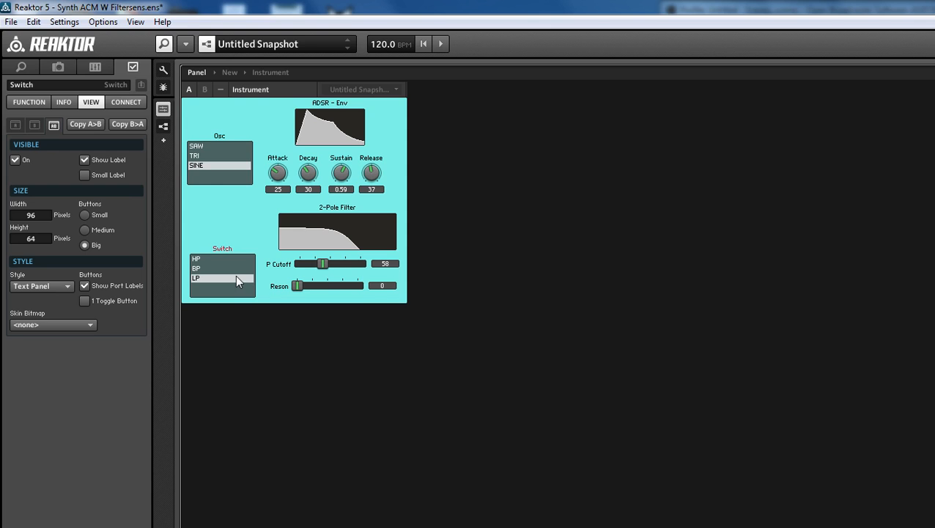
click(228, 268)
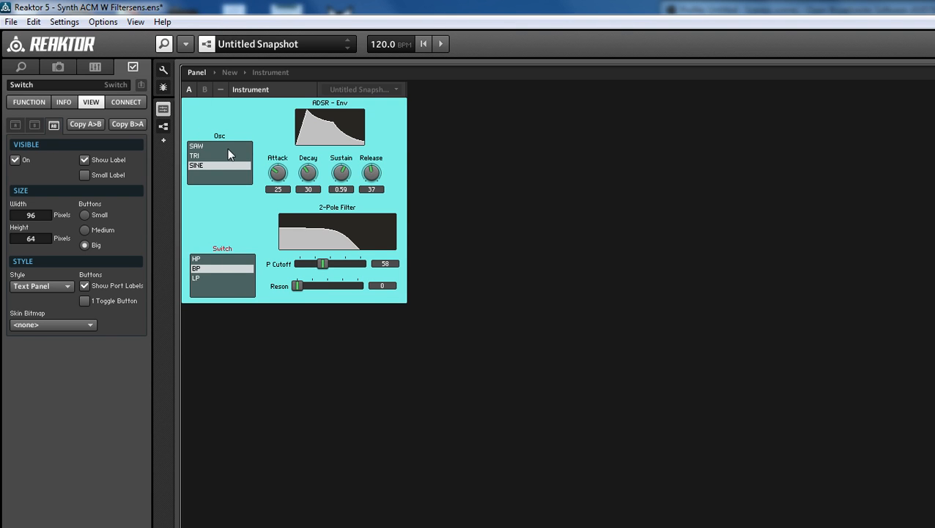
click(271, 73)
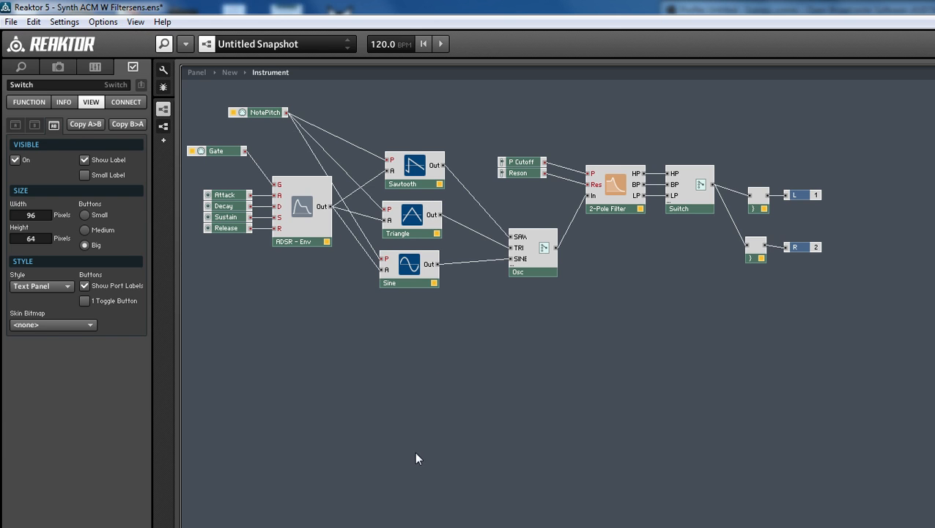
drag(416, 458, 399, 142)
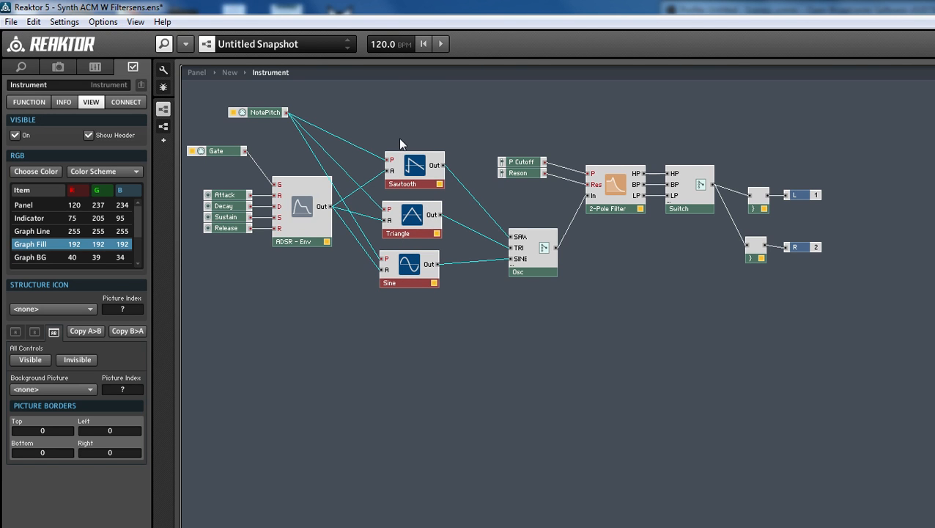
key(Delete)
click(541, 273)
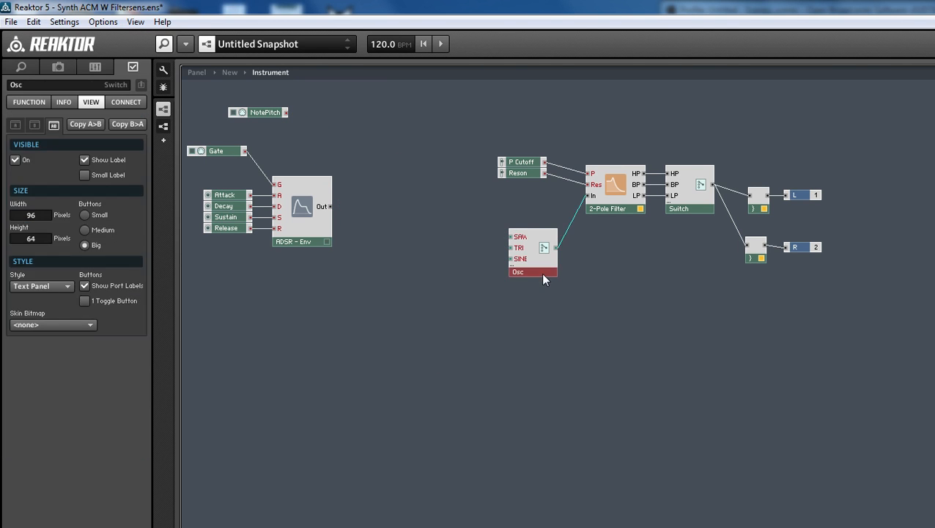
key(Delete)
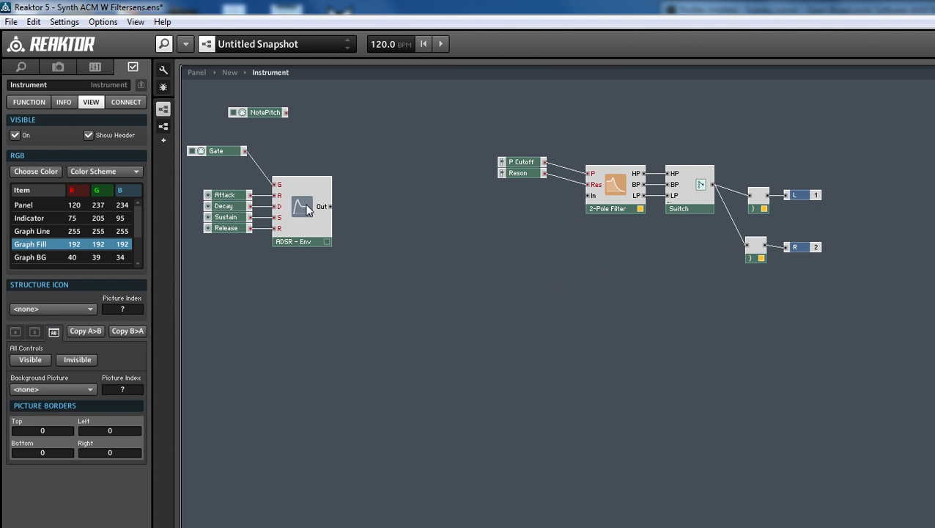
key(ctrl+z)
key(ctrl+z)
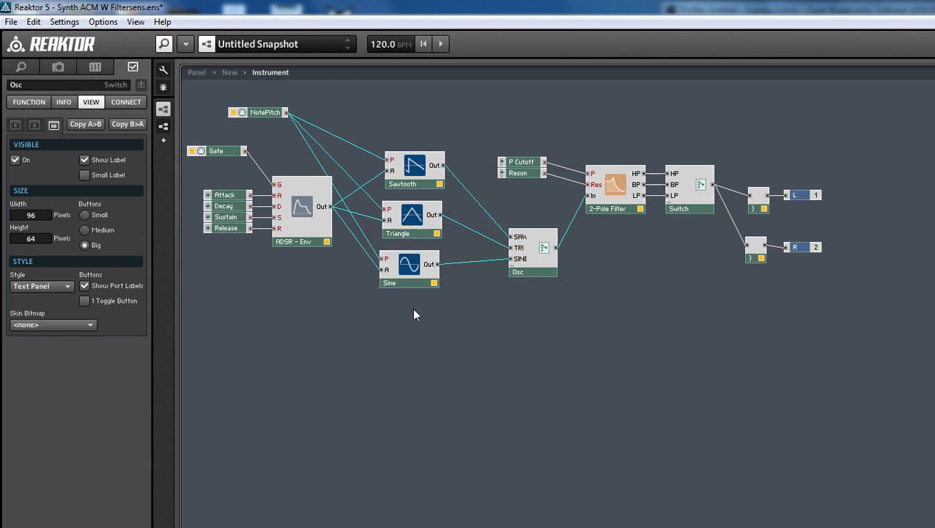
Delete the Triangle and Sine oscillators and the Osc switch, keeping the Sawtooth oscillator
drag(414, 315, 427, 220)
key(Delete)
click(526, 271)
key(Delete)
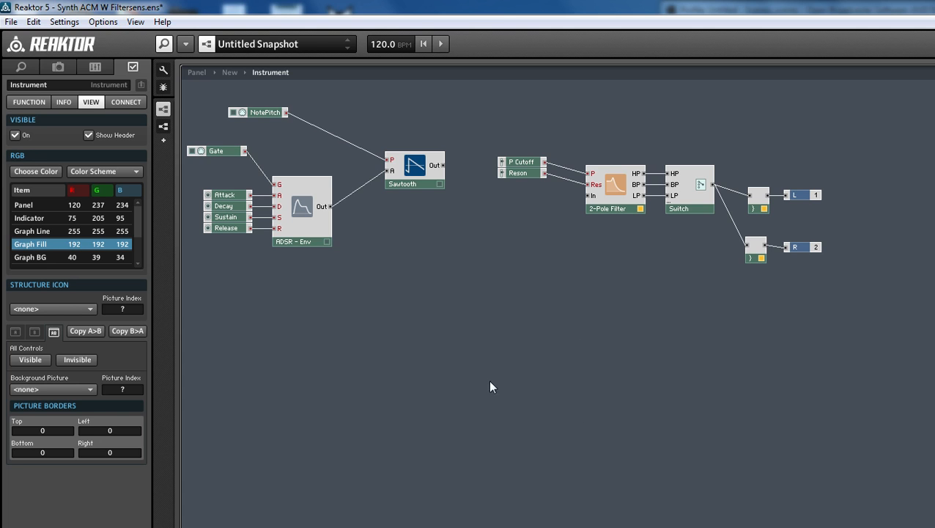
Insert built-in Triangle and Sine oscillator modules into the instrument structure
right_click(474, 249)
mouse_move(484, 258)
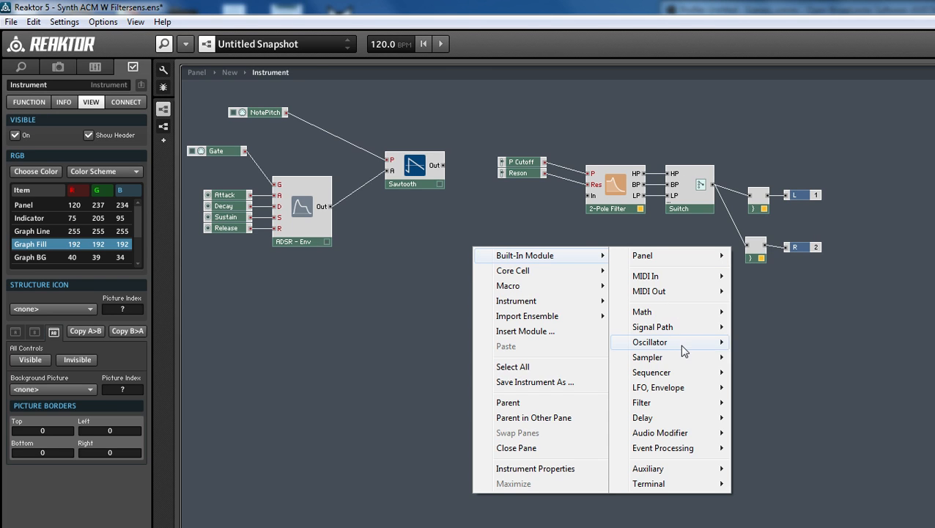
mouse_move(679, 342)
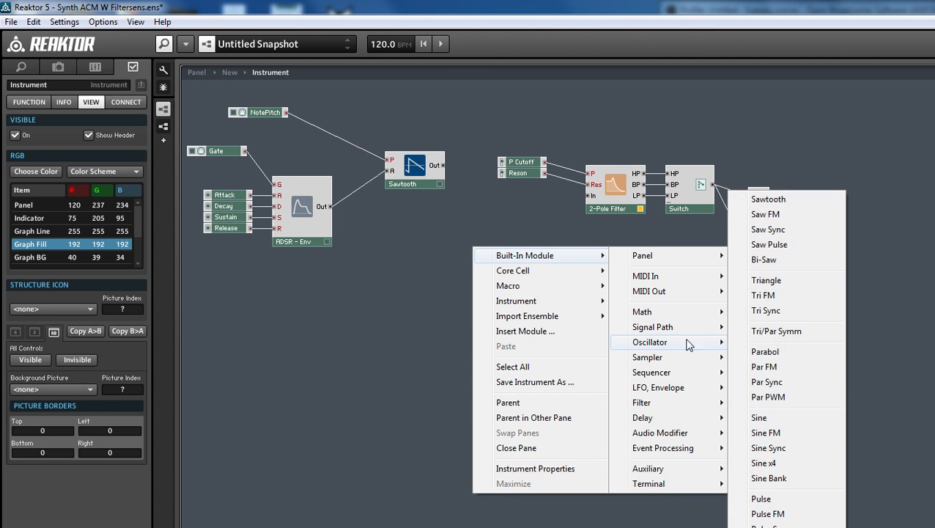
click(784, 282)
right_click(495, 330)
mouse_move(523, 338)
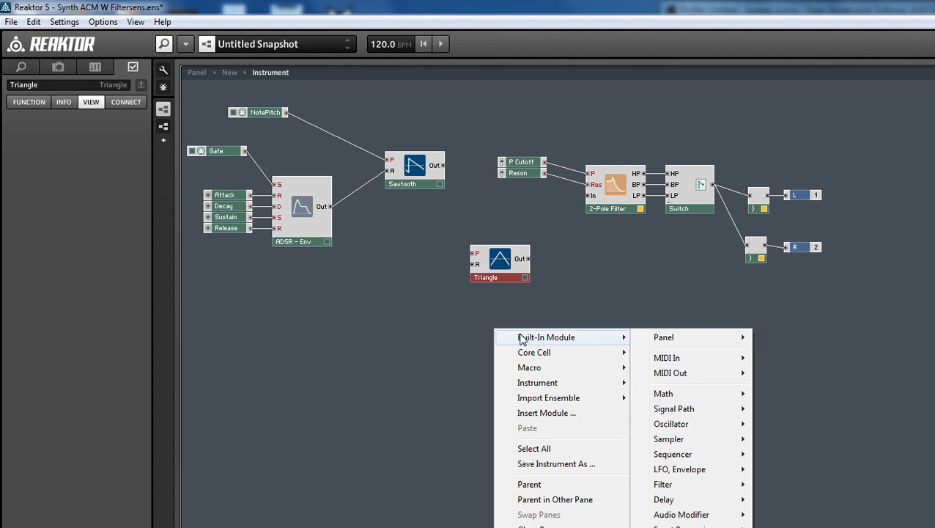
mouse_move(714, 429)
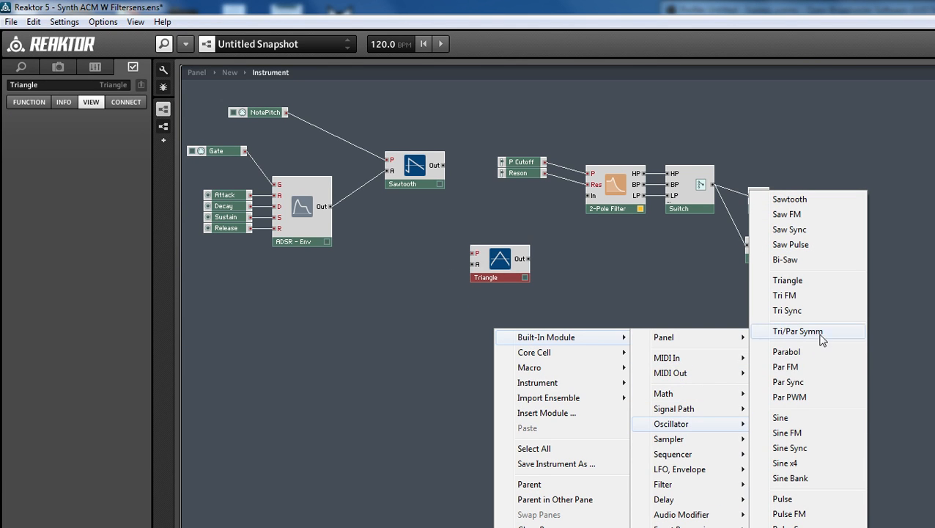
click(781, 418)
Stack the Triangle and Sine modules in a column beneath the Sawtooth oscillator
drag(414, 343, 543, 242)
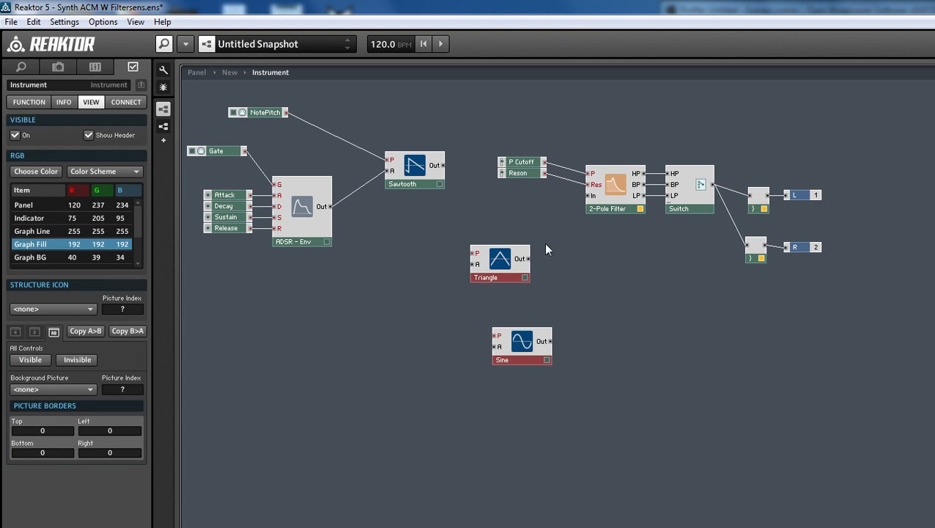
drag(498, 268, 414, 225)
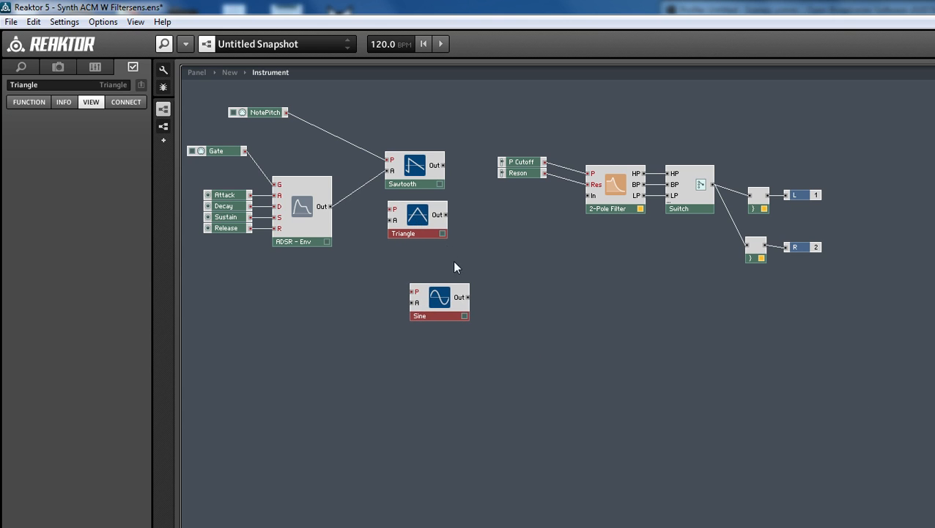
drag(452, 298, 426, 249)
click(517, 266)
Insert a built-in panel Switch module and place it between the oscillators and the 2-Pole Filter
right_click(533, 304)
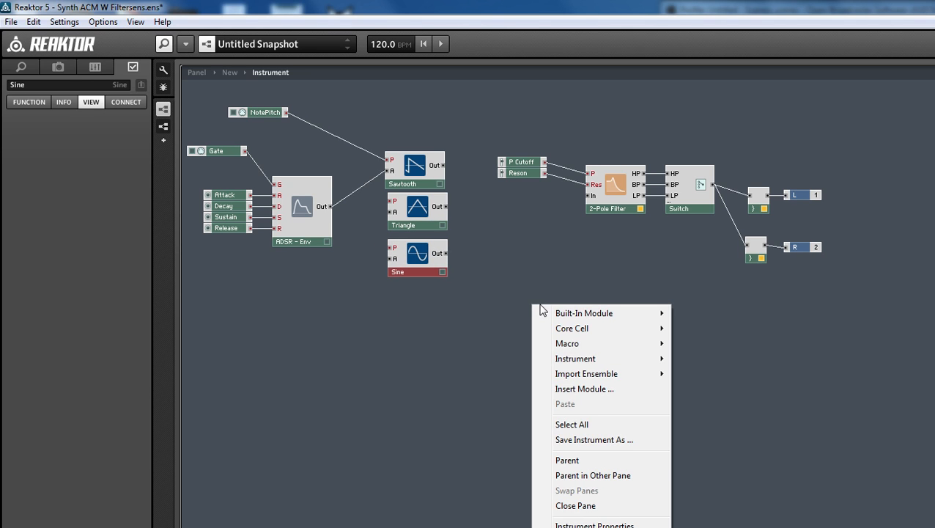
mouse_move(555, 317)
mouse_move(740, 320)
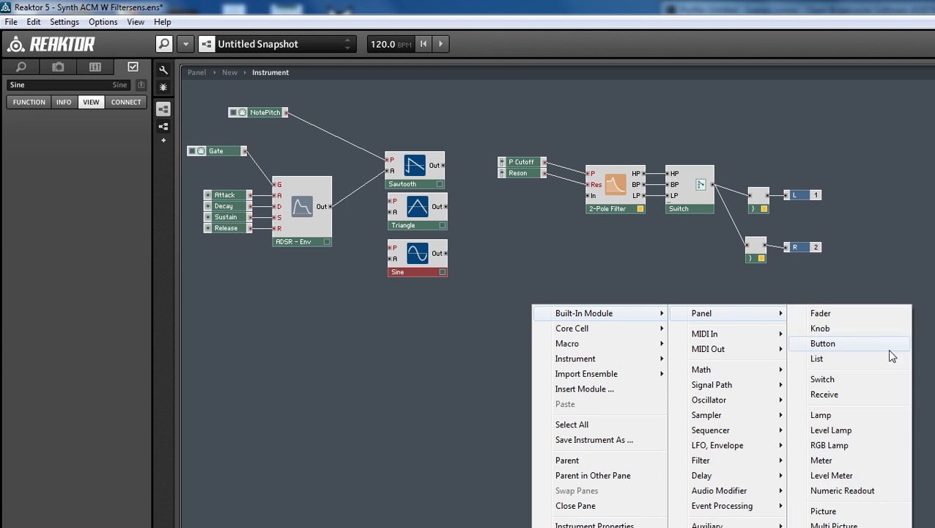
click(842, 380)
drag(575, 309, 496, 241)
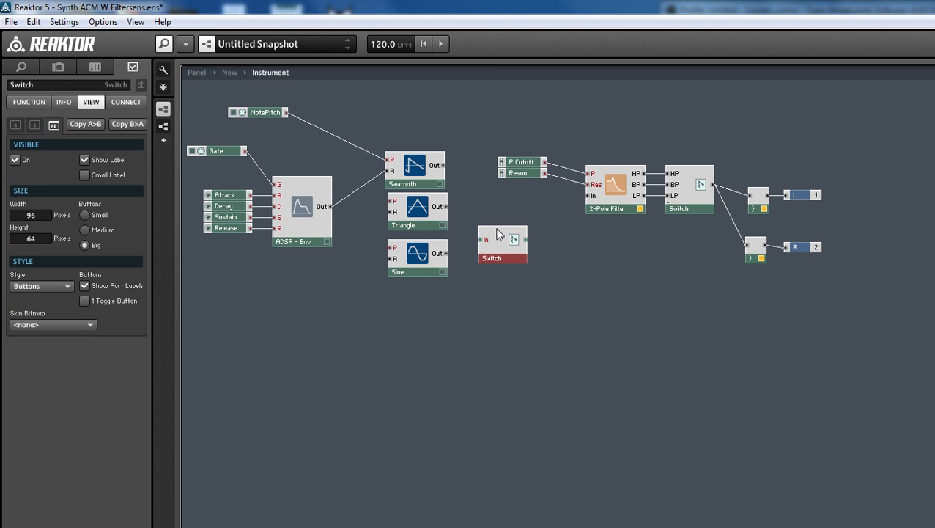
mouse_move(496, 232)
mouse_down()
mouse_move(485, 235)
mouse_move(499, 238)
mouse_up()
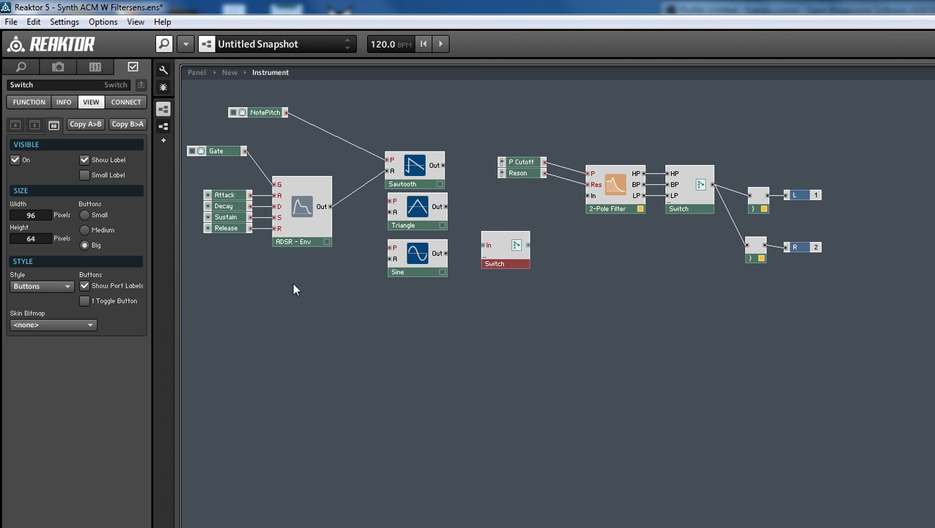
Set the new switch's minimum number of ports to 3
click(22, 103)
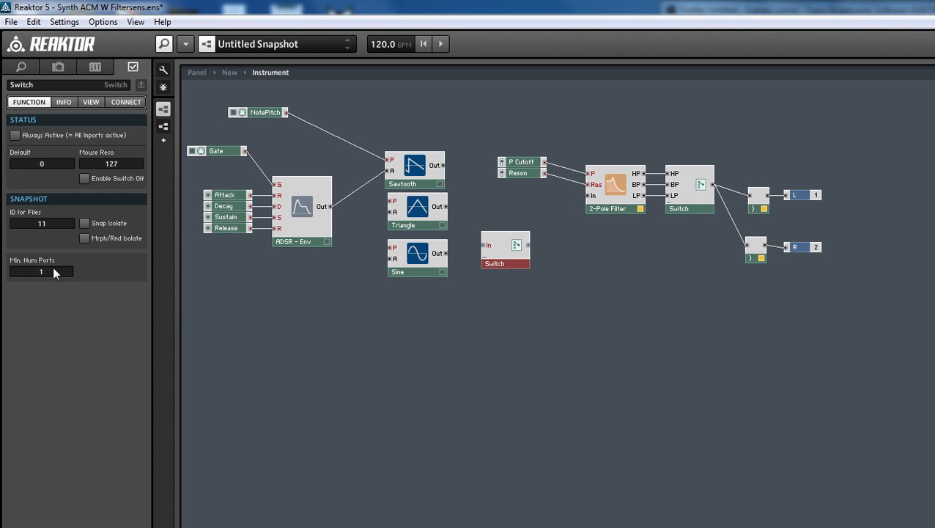
drag(32, 257, 52, 258)
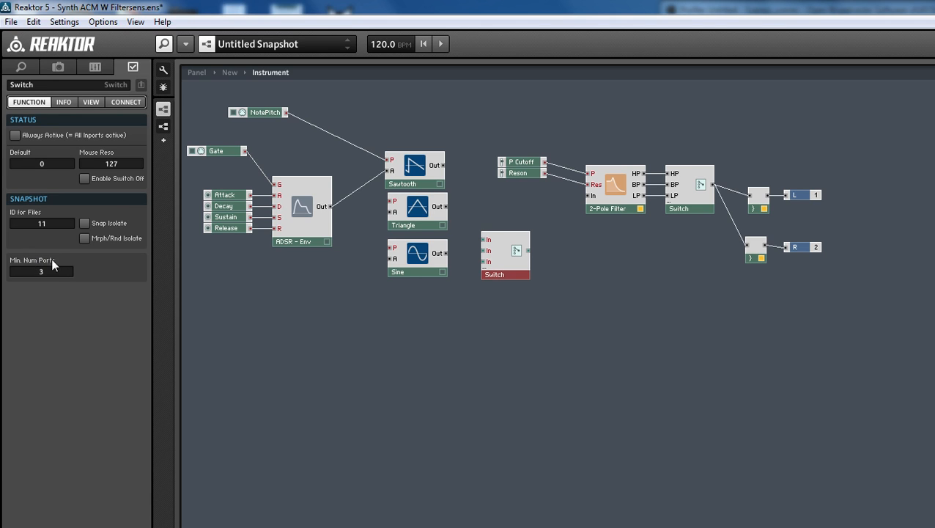
click(367, 272)
Wire the Sawtooth, Triangle and Sine outputs to the new switch's first, second and third inputs respectively
drag(444, 252, 483, 250)
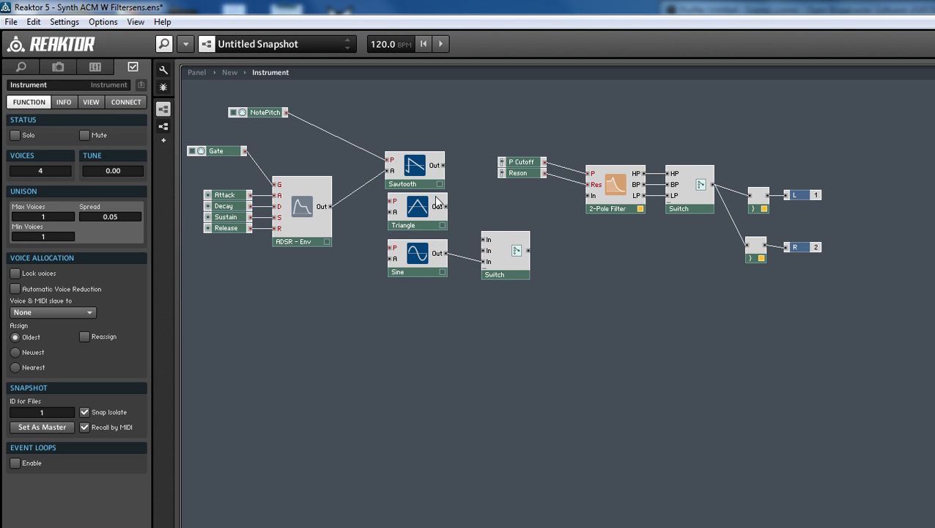
drag(442, 206, 484, 239)
drag(443, 165, 484, 239)
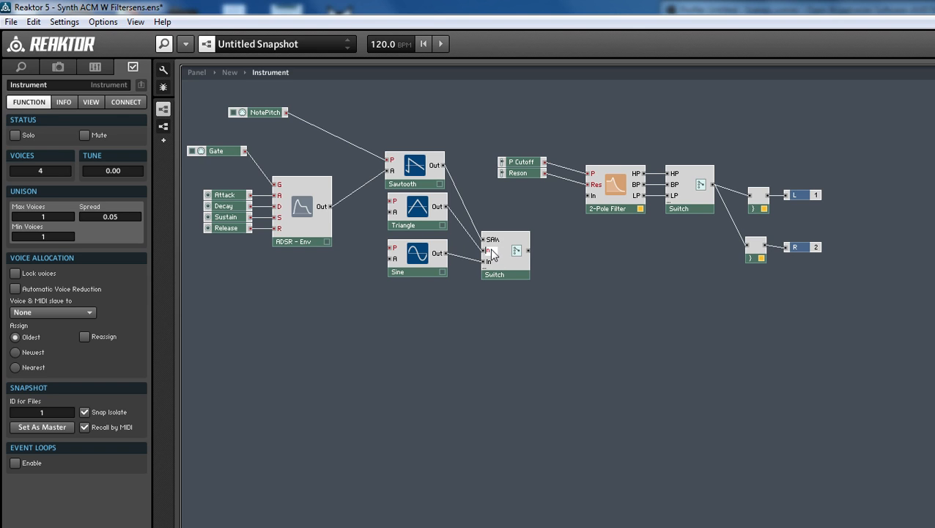
Rename the new switch's second input port TRI and its third input port SINE
text(TR)
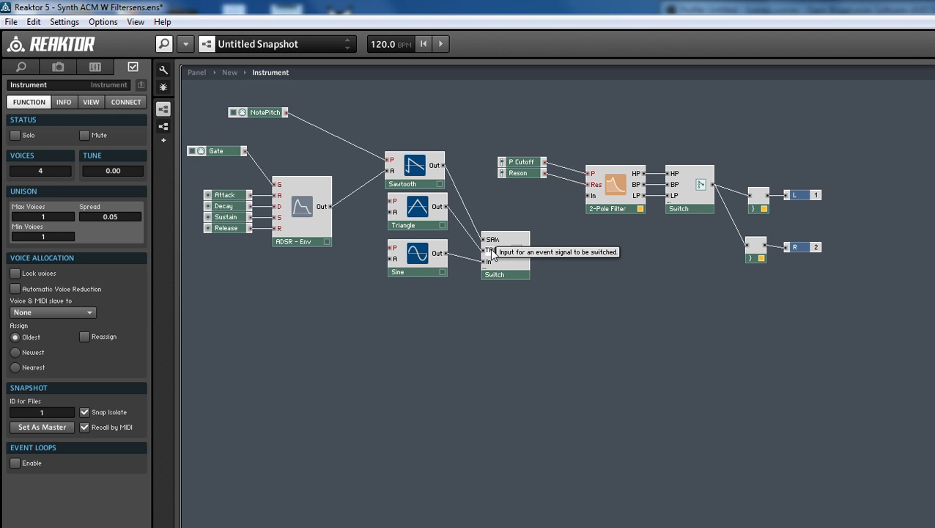
double_click(489, 262)
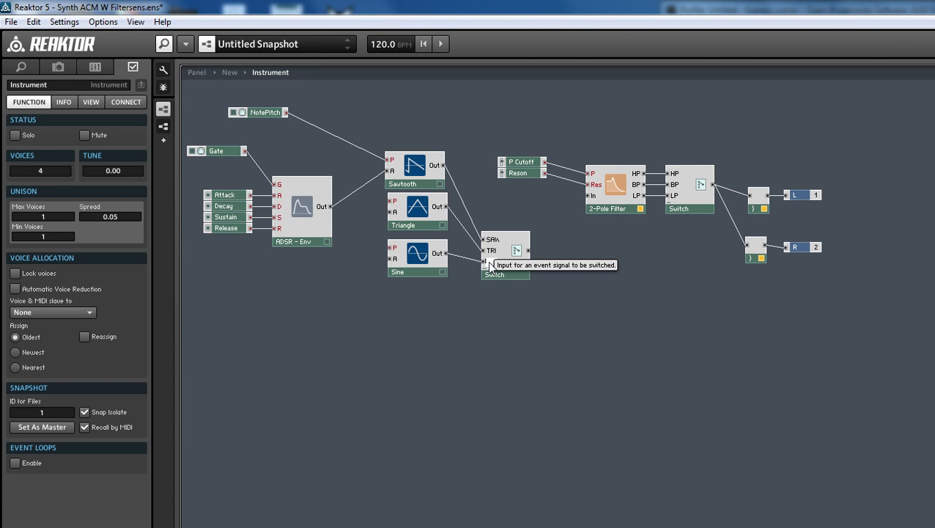
text(SINE)
key(Return)
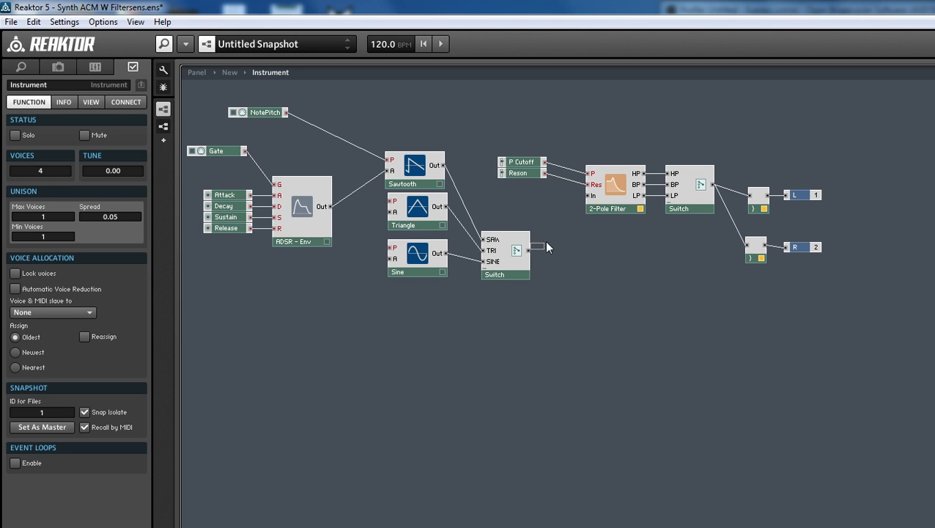
Wire the new switch's output to the 2-Pole Filter's In port and move the switch closer to the filter
drag(545, 247, 590, 199)
drag(505, 254, 530, 246)
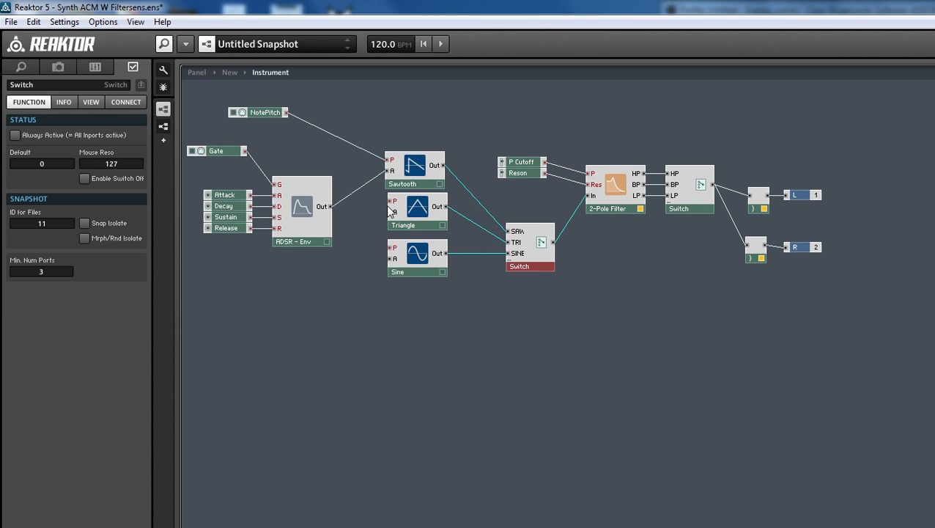
Wire the ADSR envelope output to the A inputs and NotePitch to the P inputs of the Triangle and Sine oscillators
click(391, 208)
drag(331, 207, 392, 212)
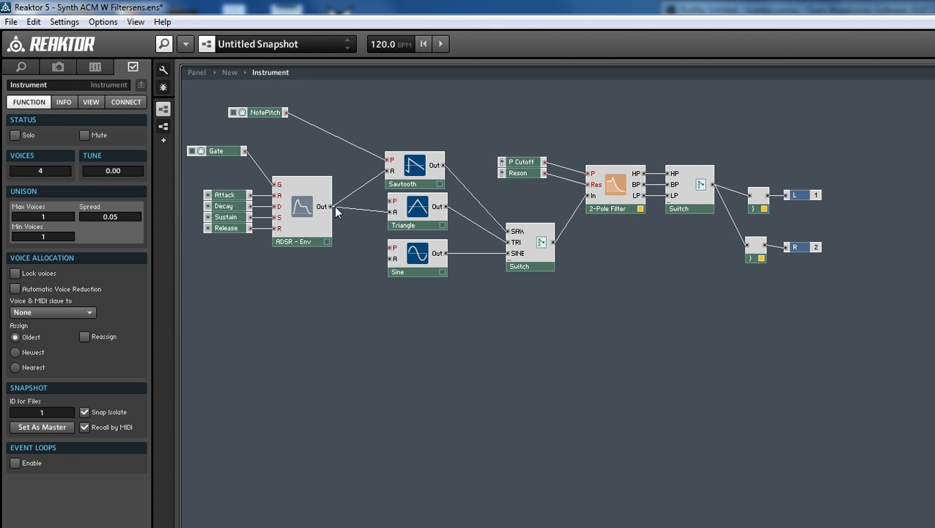
drag(332, 207, 390, 260)
drag(390, 201, 285, 112)
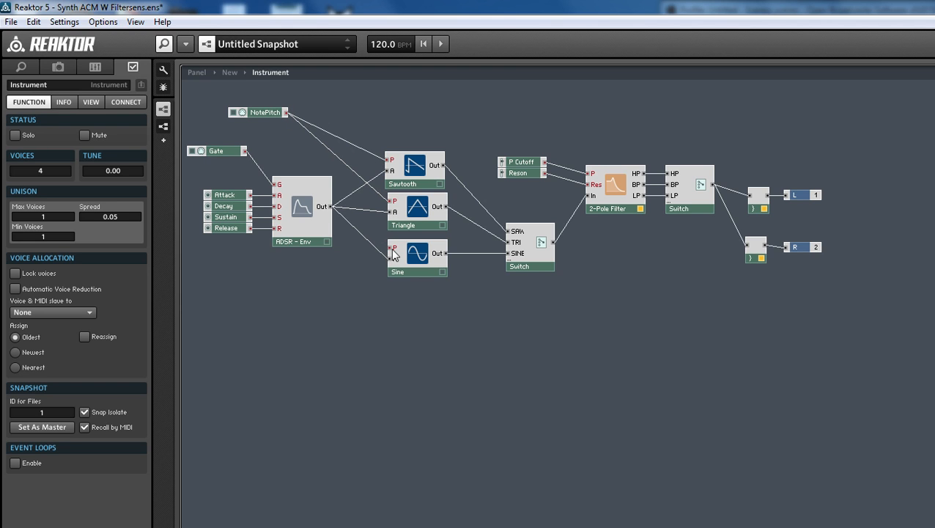
drag(391, 248, 291, 117)
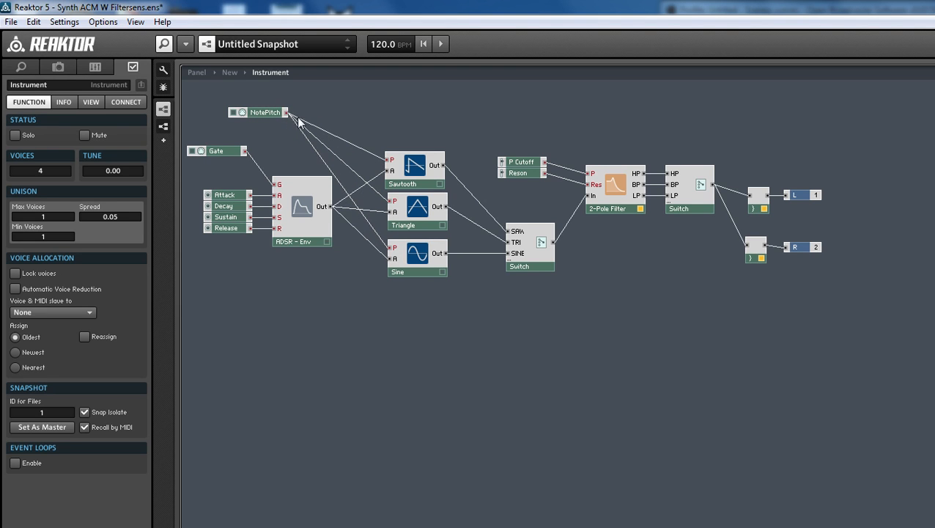
Enable Always Active for the new oscillator switch
click(529, 253)
click(15, 135)
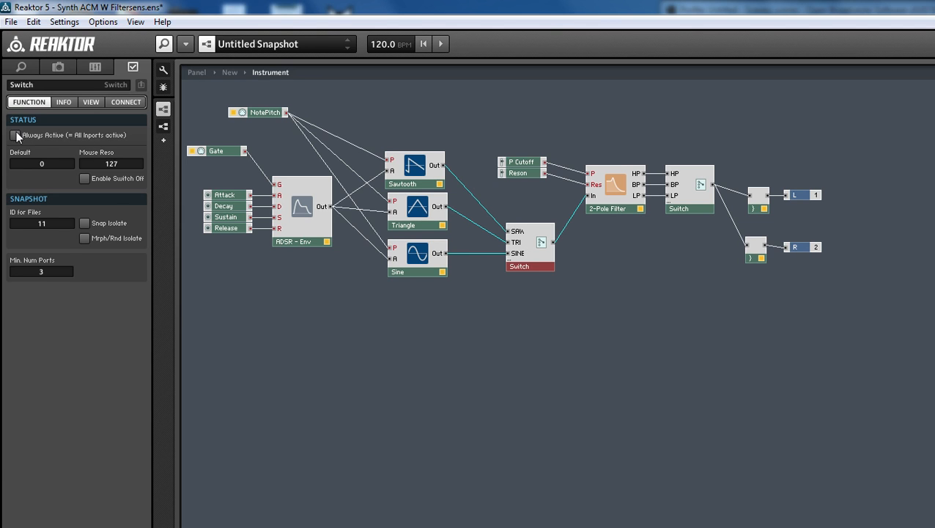
click(696, 341)
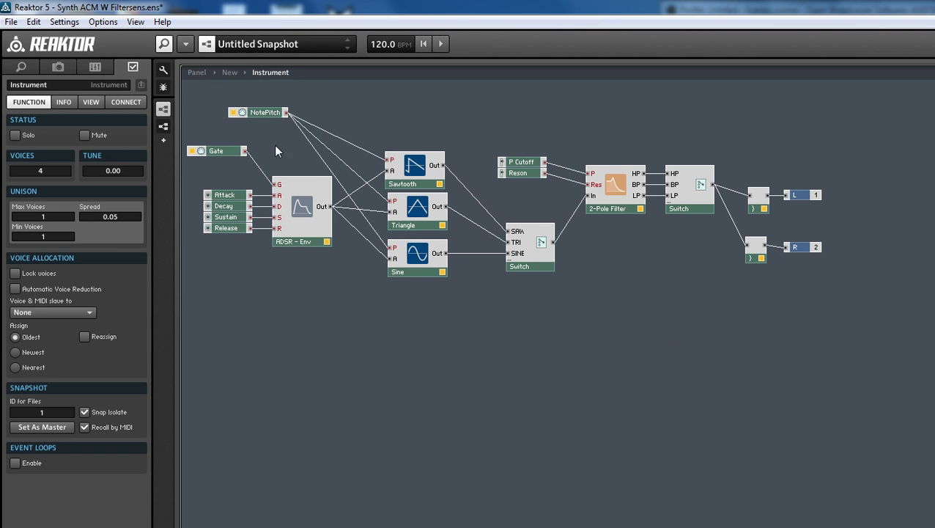
Try the new switch's waveforms in the panel, leaving SAW selected, and set the filter's P Cutoff to 68
click(196, 72)
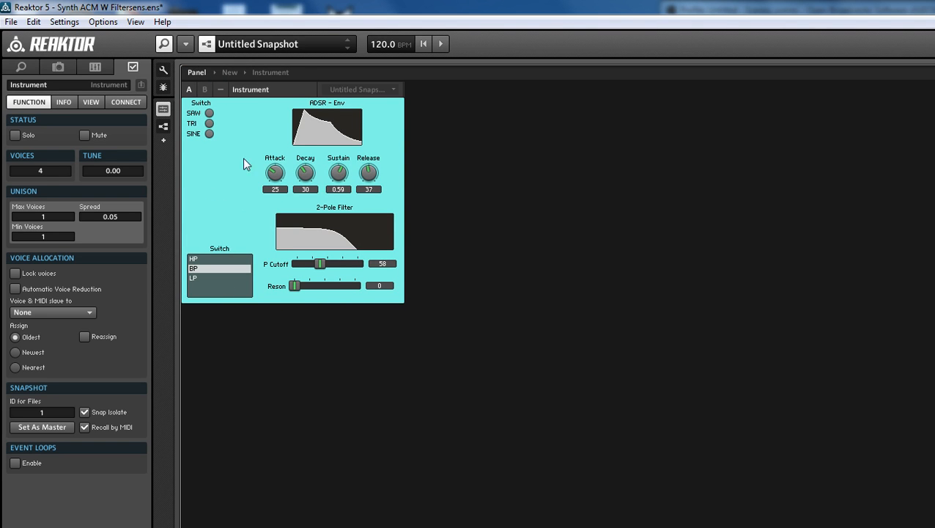
click(209, 134)
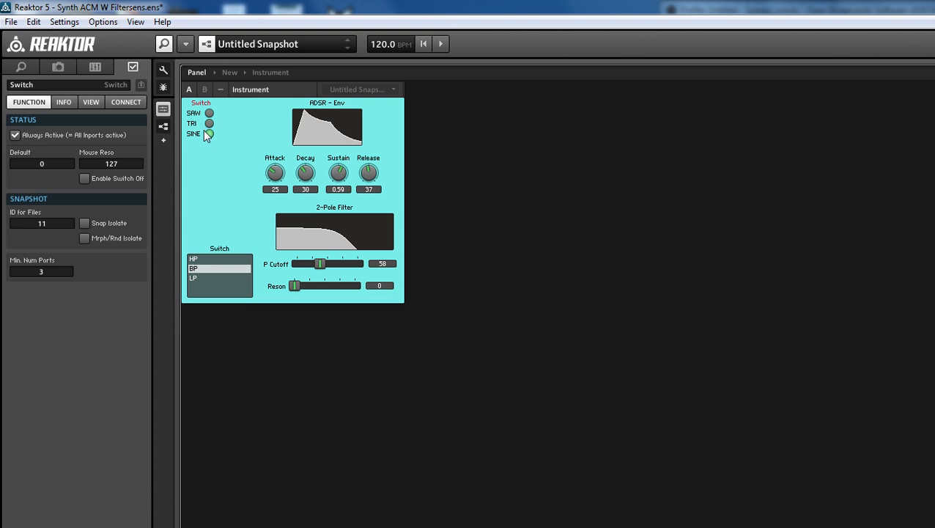
click(209, 123)
click(208, 115)
click(209, 125)
click(208, 115)
click(210, 125)
click(209, 123)
click(209, 113)
mouse_move(320, 264)
mouse_down()
mouse_move(353, 265)
mouse_move(326, 262)
mouse_up()
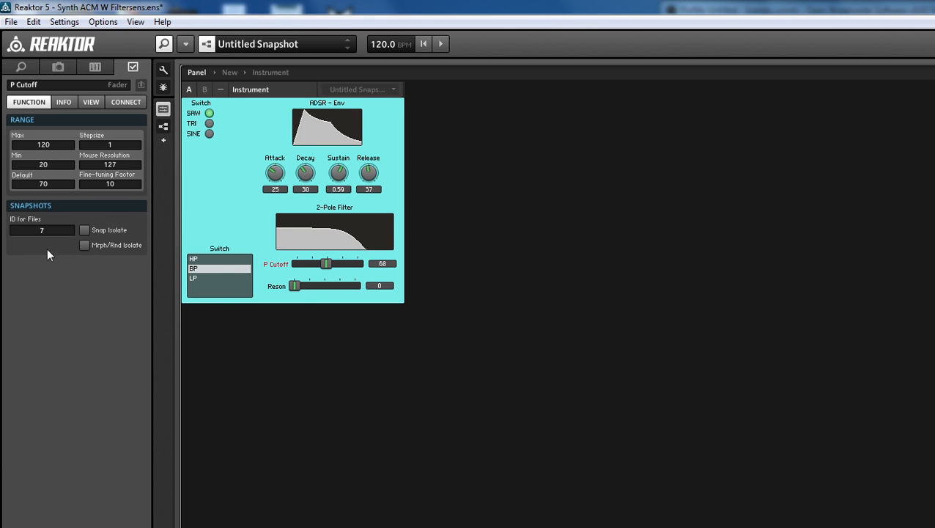
Unlock the instrument panel layout and move the waveform switch inward from the panel's corner
click(209, 183)
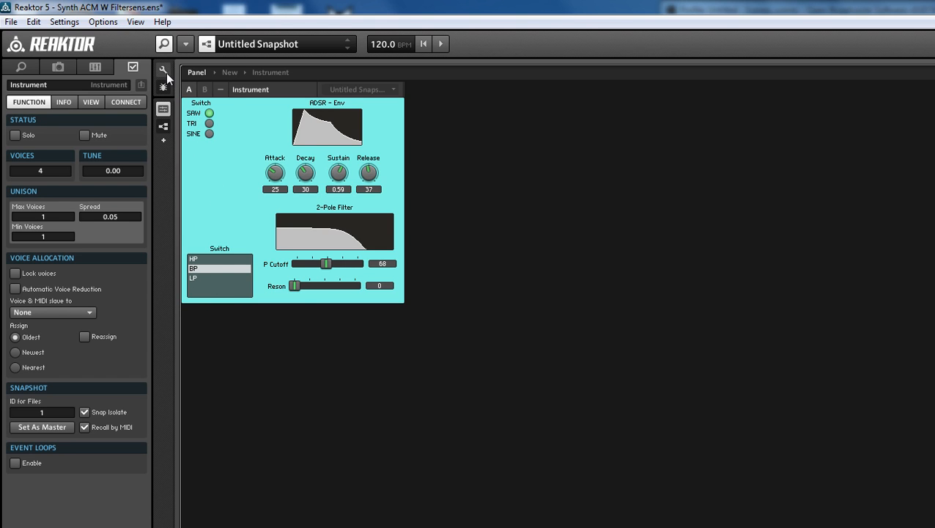
click(163, 73)
drag(209, 131, 224, 147)
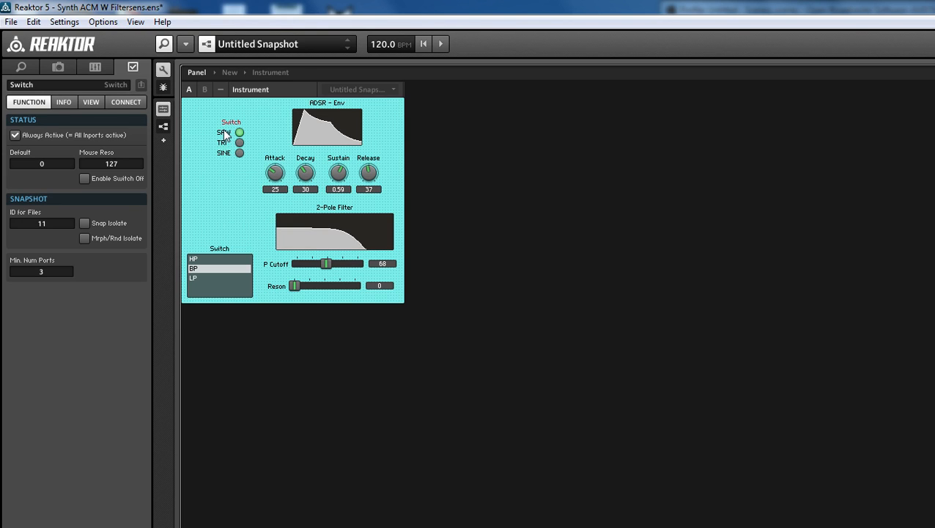
Set the waveform switch's style to Text Panel and align it above the HP/BP/LP filter switch
click(91, 104)
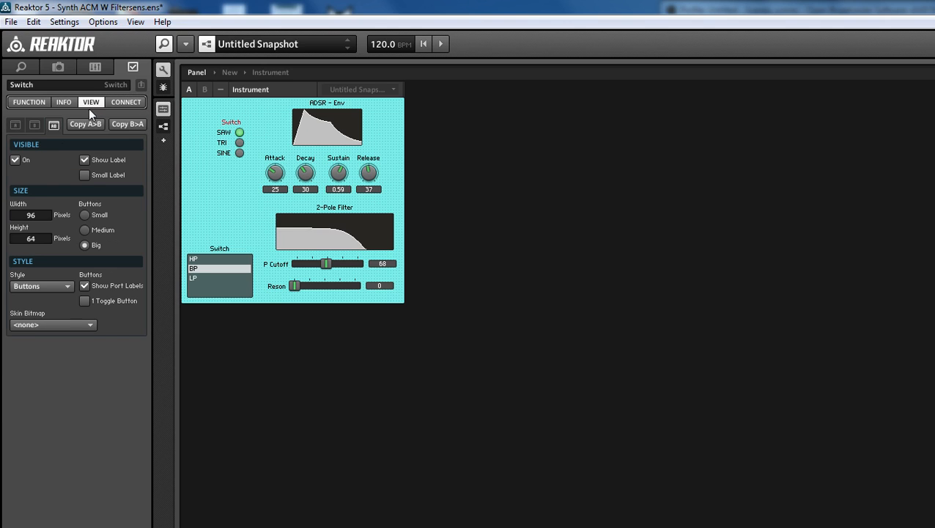
click(42, 326)
click(33, 325)
click(29, 286)
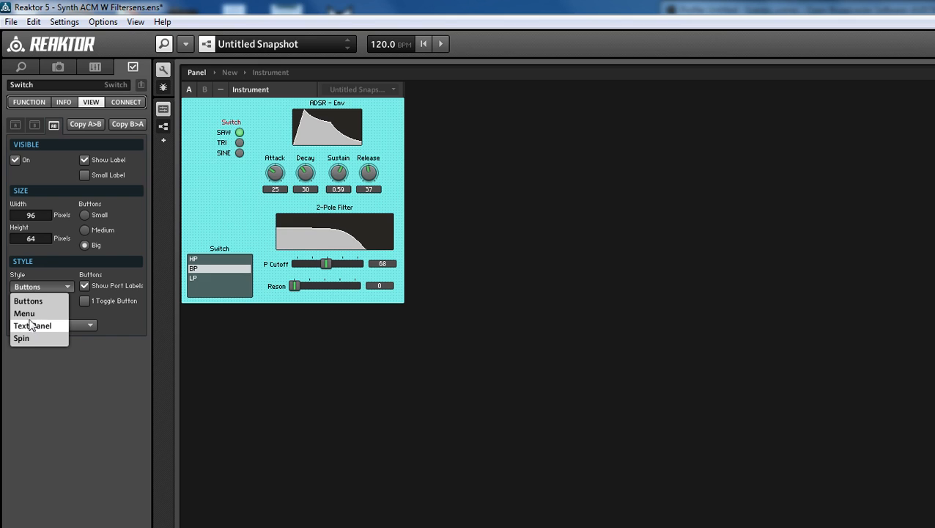
click(26, 313)
click(29, 286)
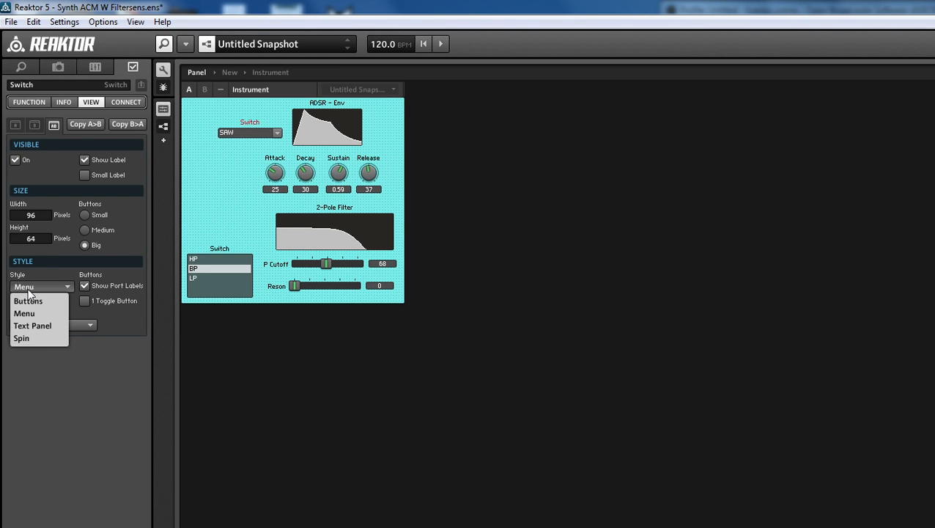
click(31, 326)
drag(247, 172, 218, 143)
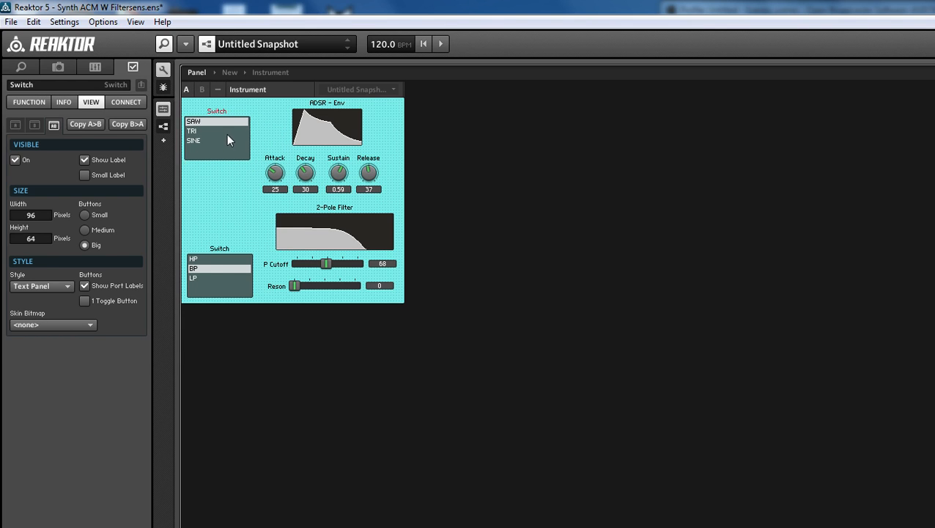
click(228, 282)
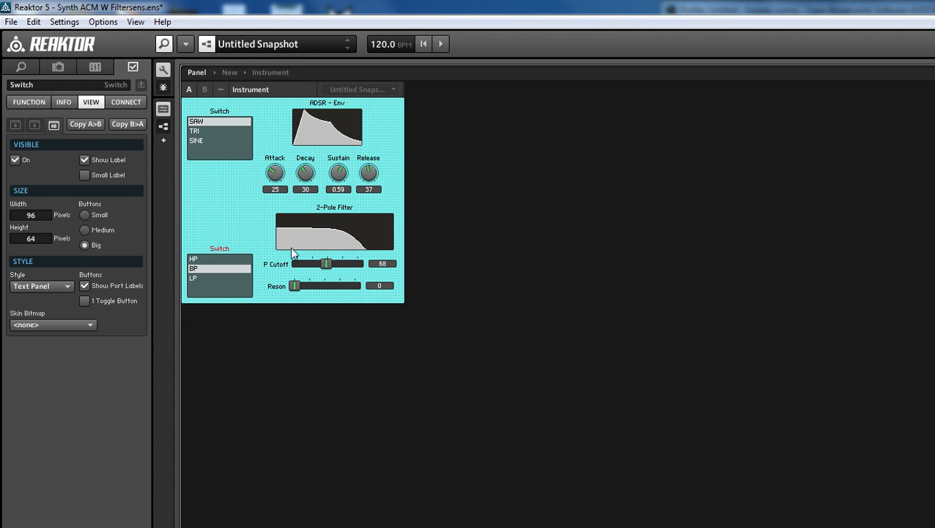
Try the Horizontal Fader and Vertical Fader styles on the Attack control and return it to Knob
click(276, 172)
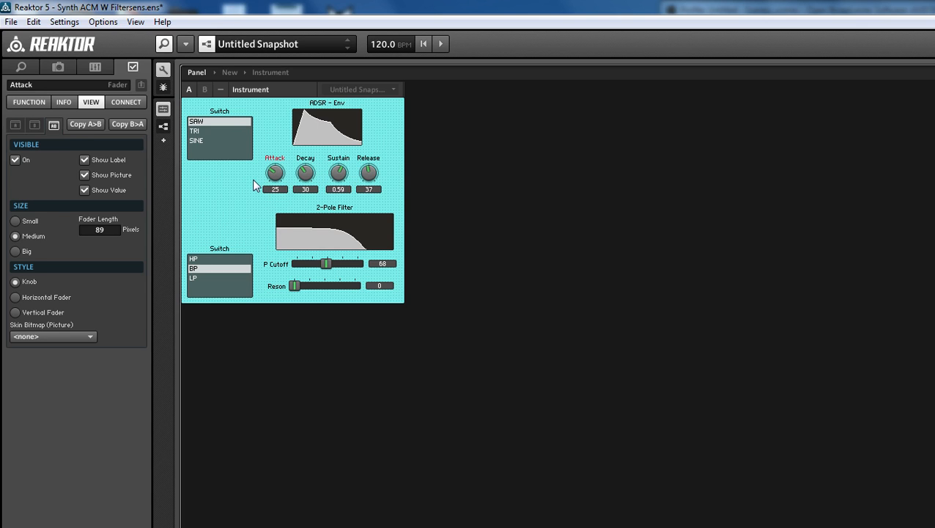
click(16, 238)
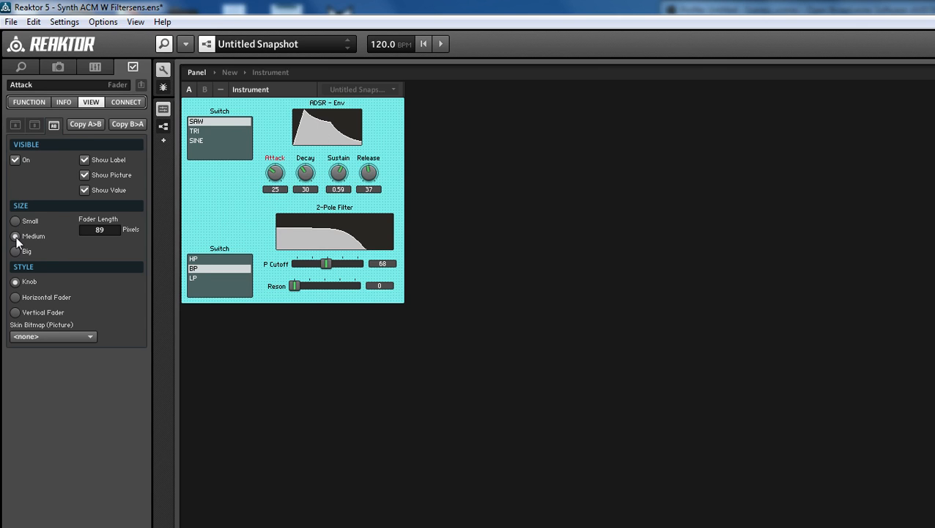
click(16, 297)
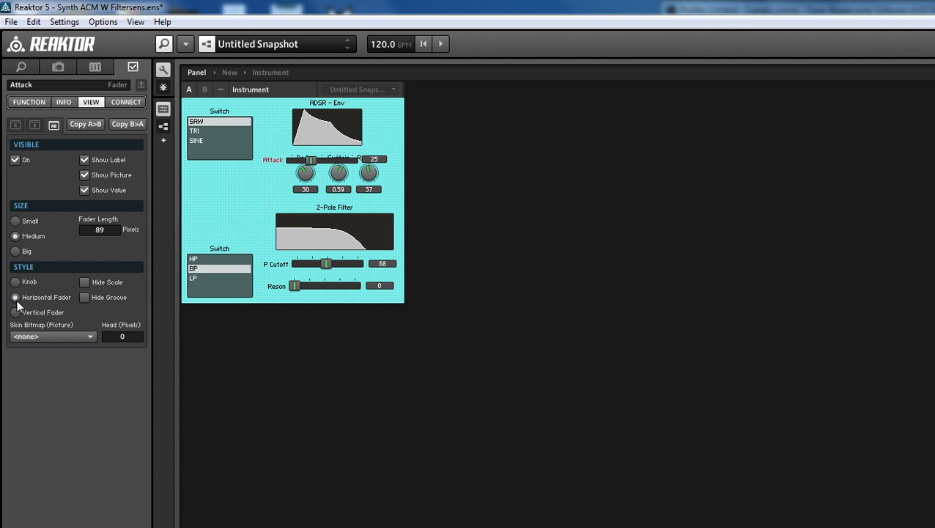
click(17, 312)
click(15, 281)
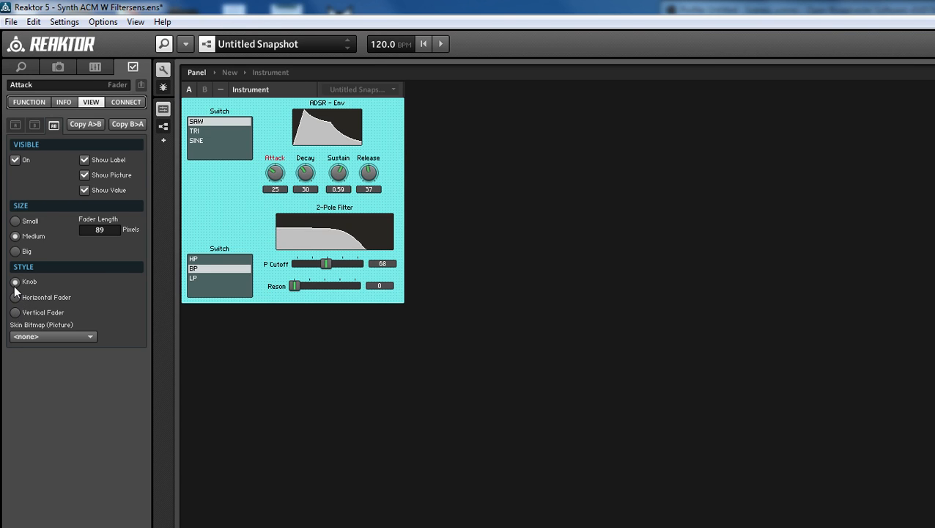
Examine the view settings of the 2-Pole Filter display and the P Cutoff and Reson faders
click(324, 238)
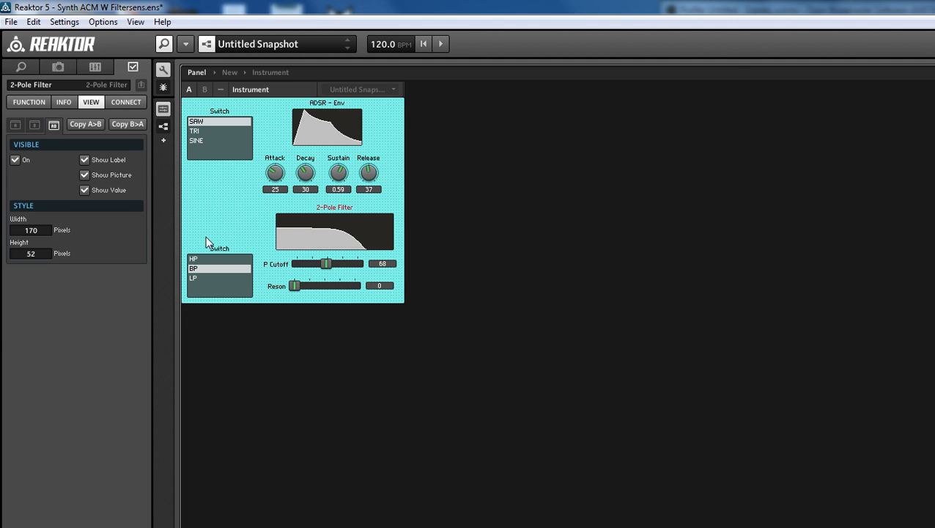
click(320, 266)
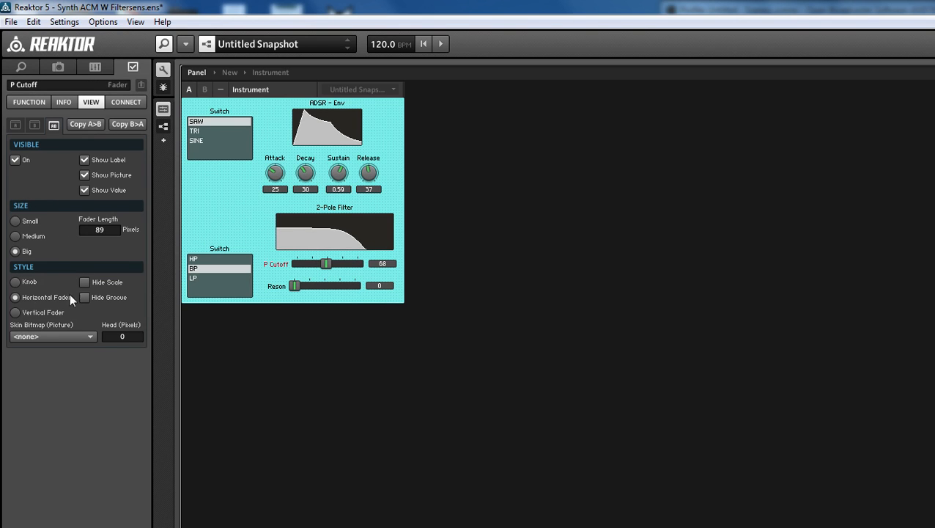
click(315, 288)
Lock the panel and try the filter controls, leaving P Cutoff at 65, Reson at 0 and the filter switch on HP
drag(328, 265, 292, 266)
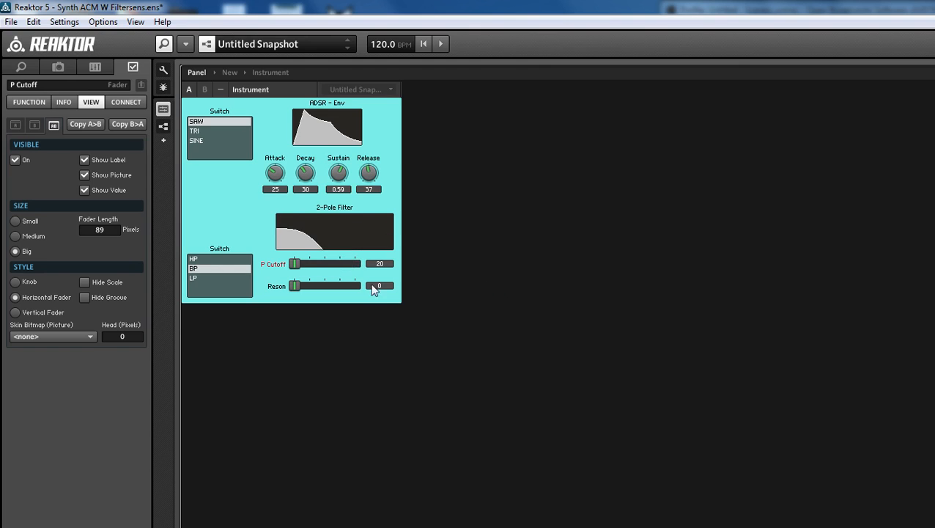
drag(110, 290, 324, 266)
click(294, 286)
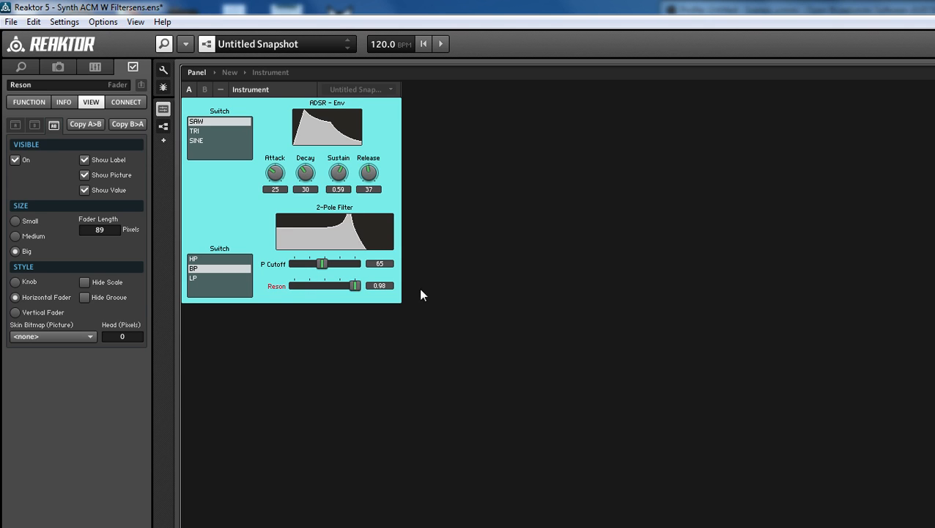
click(199, 270)
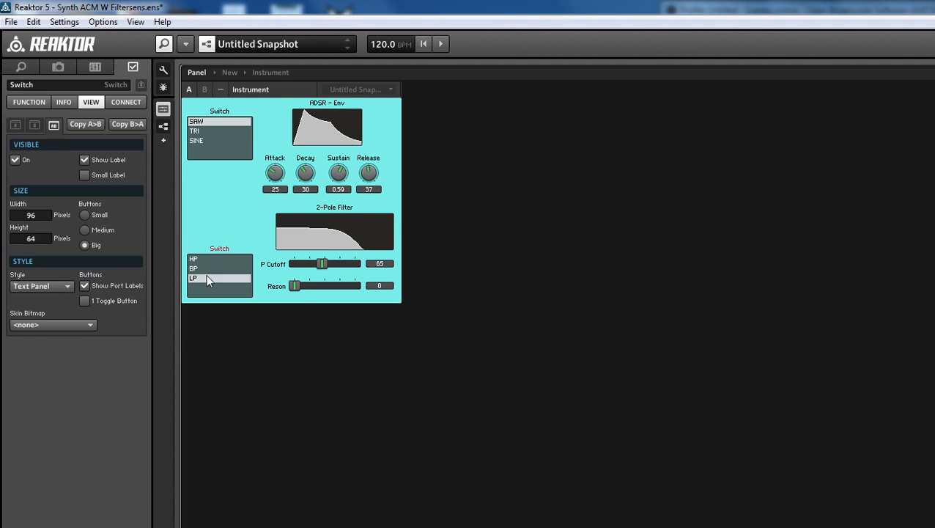
Set the instrument's Panel color to light cyan (128, 255, 255)
click(263, 217)
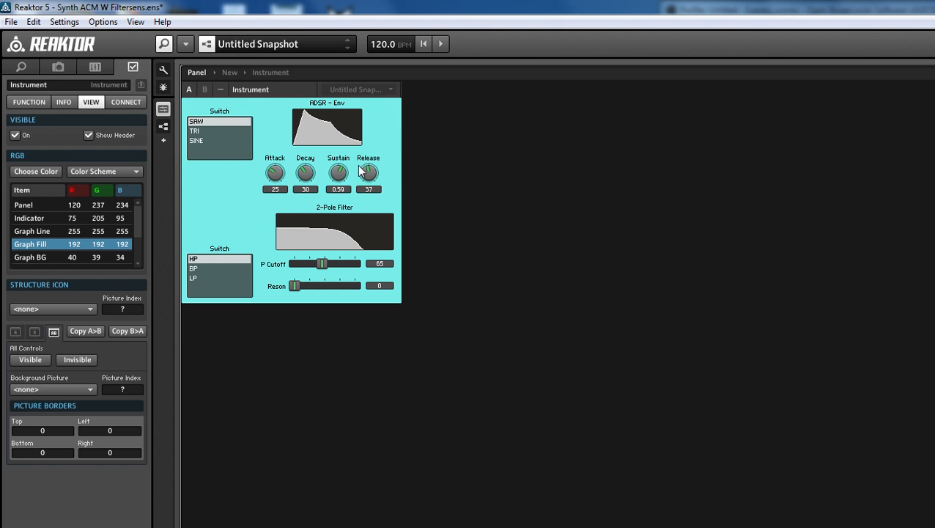
click(25, 207)
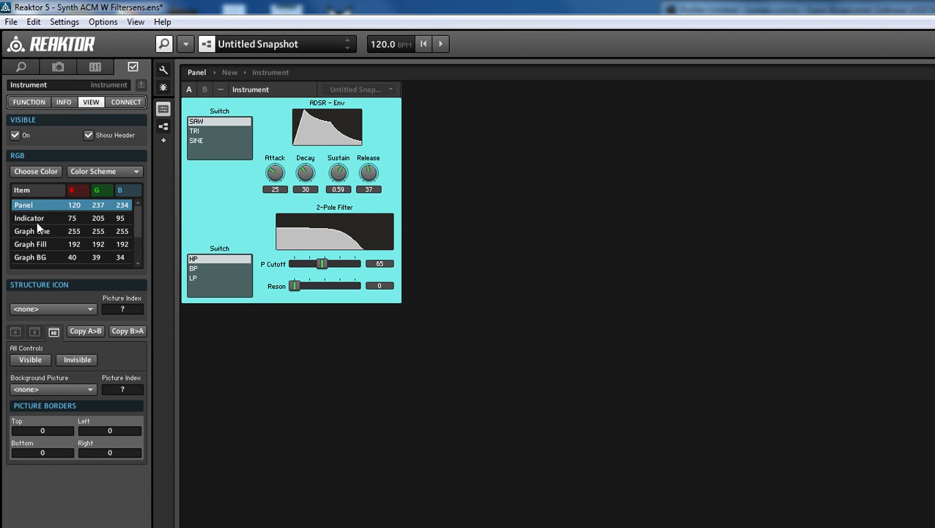
click(37, 171)
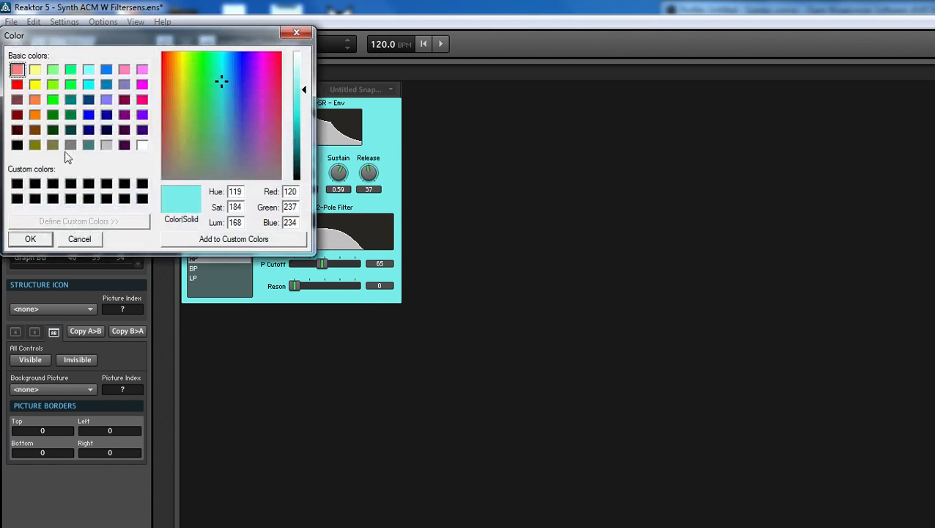
drag(97, 42, 586, 48)
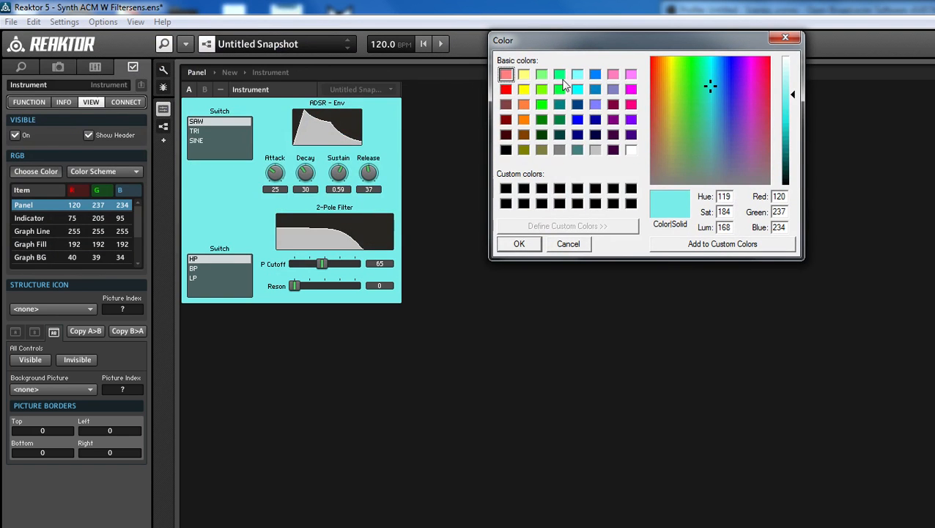
click(577, 89)
click(577, 74)
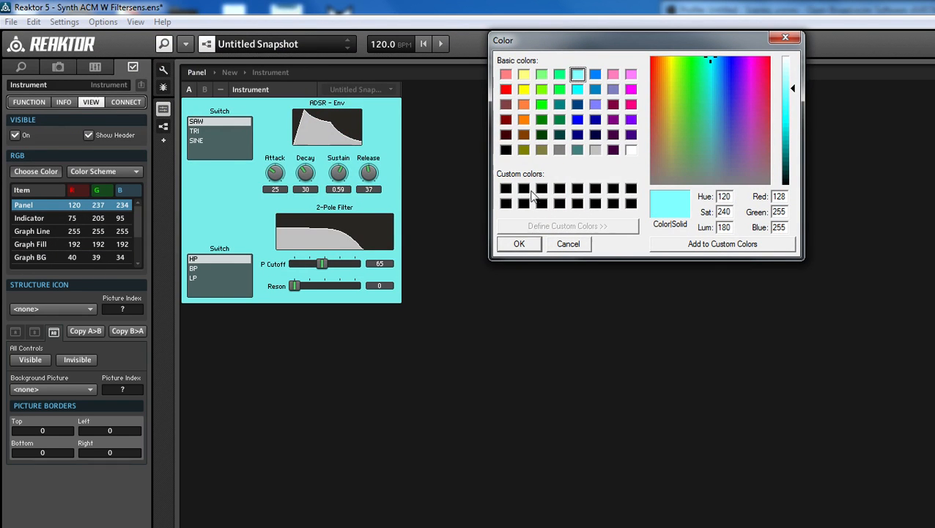
click(519, 245)
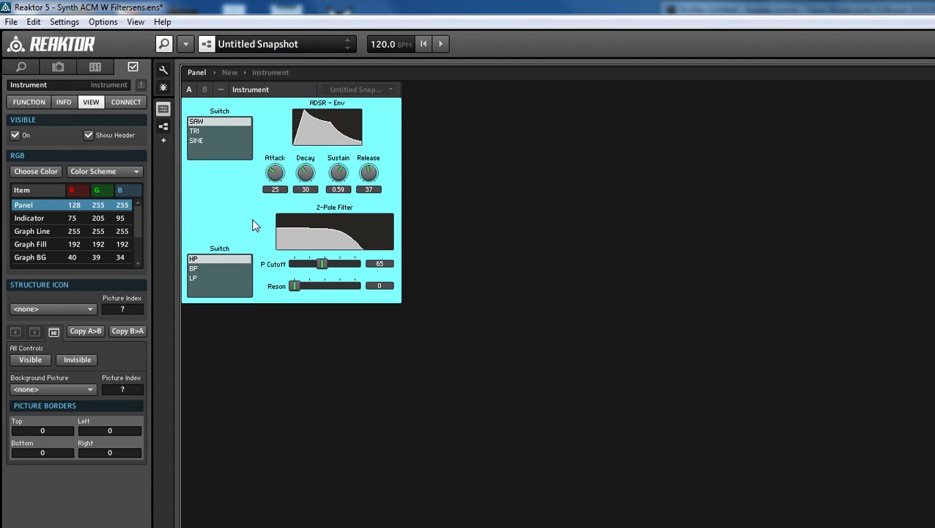
Set the instrument's Indicator color to pink (255, 0, 128)
click(39, 220)
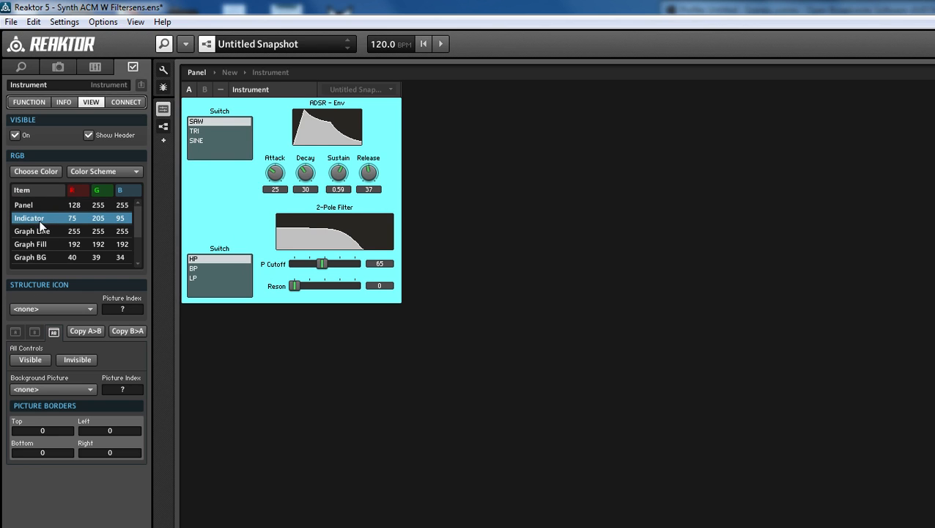
click(30, 173)
drag(140, 37, 934, 65)
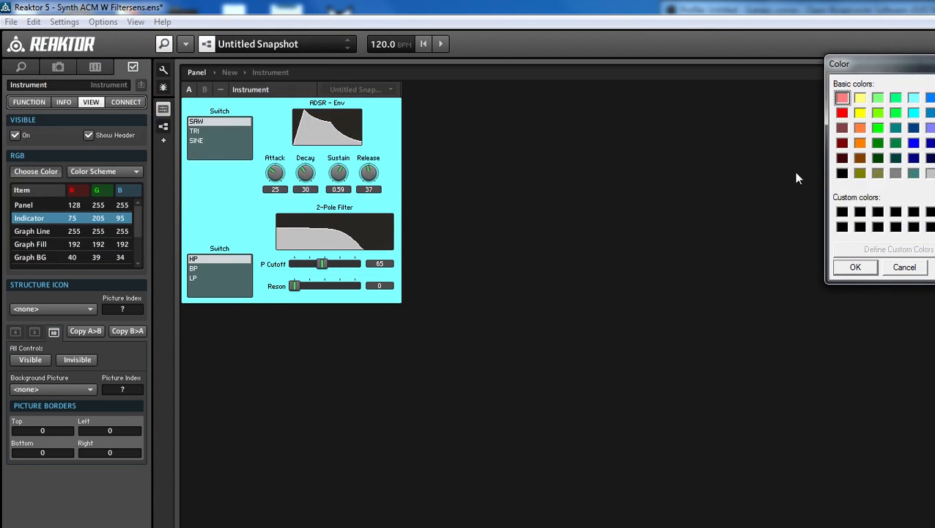
click(855, 266)
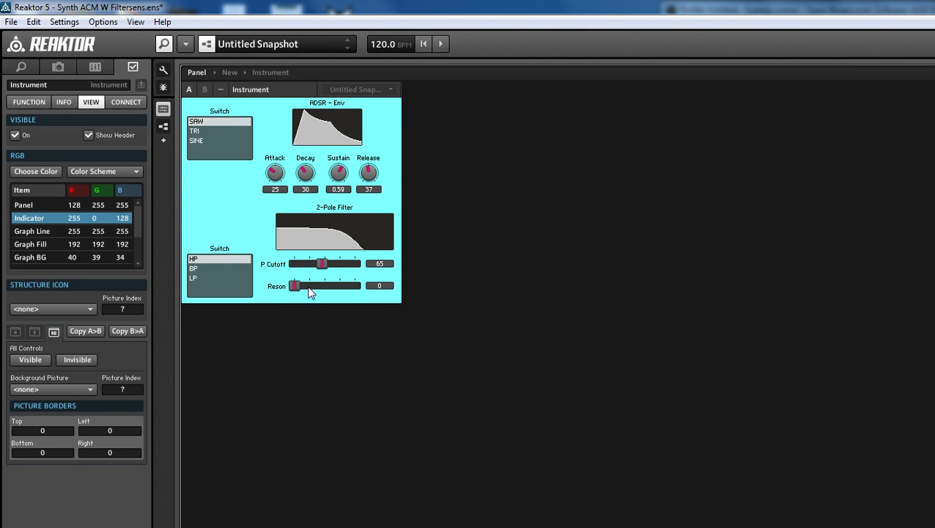
Set the instrument's Graph BG color to magenta (255, 0, 255)
click(310, 243)
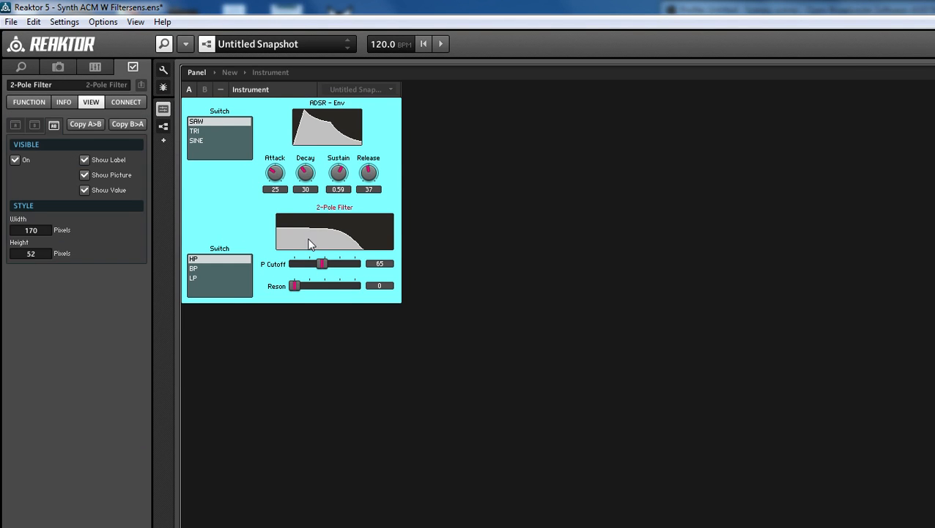
click(253, 216)
click(36, 233)
click(48, 247)
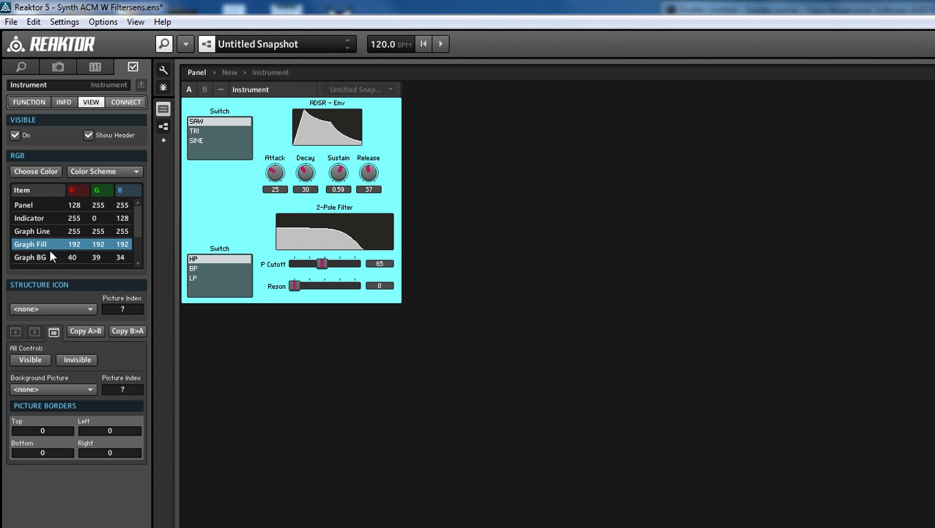
click(54, 255)
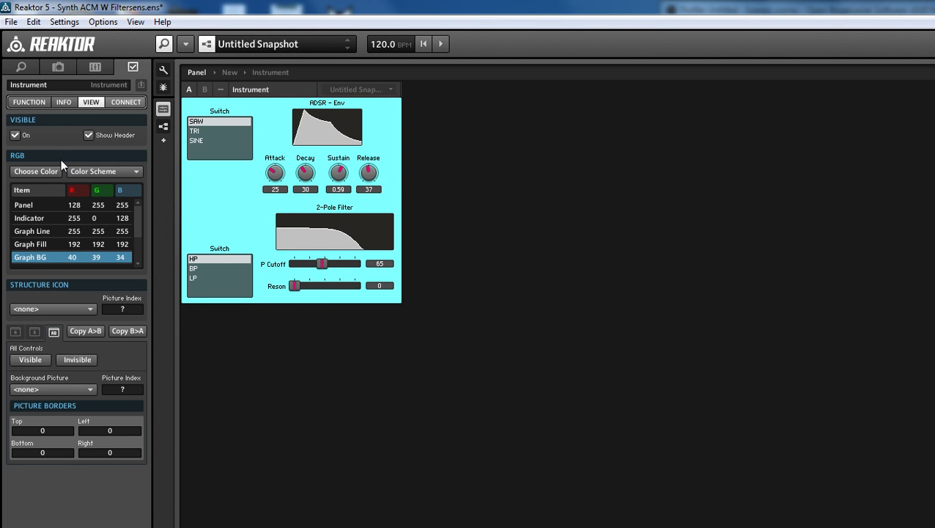
click(33, 171)
drag(133, 38, 830, 44)
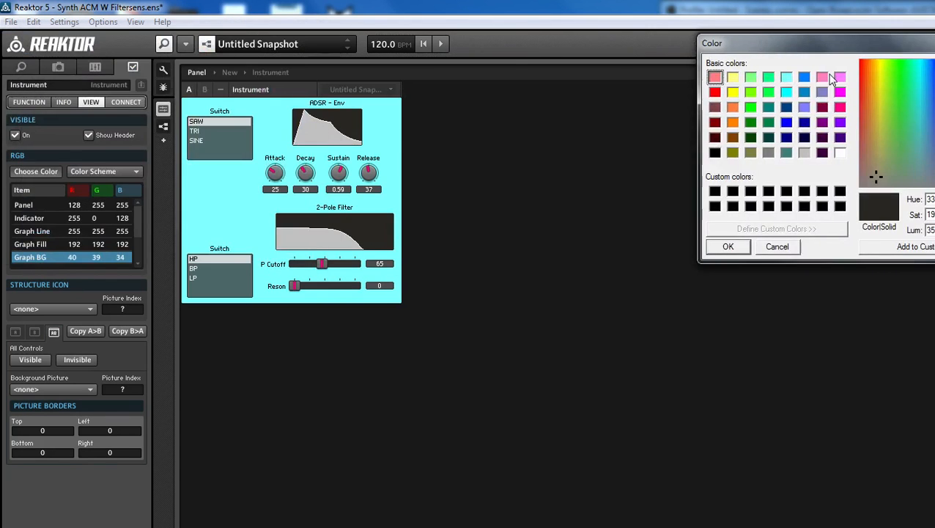
click(840, 91)
click(728, 247)
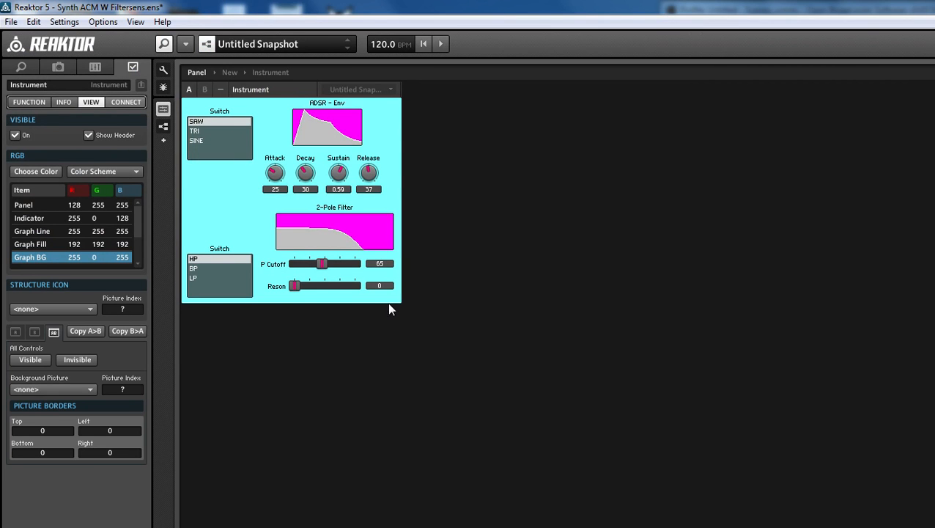
Change the Graph BG color to black (0, 0, 0)
click(35, 171)
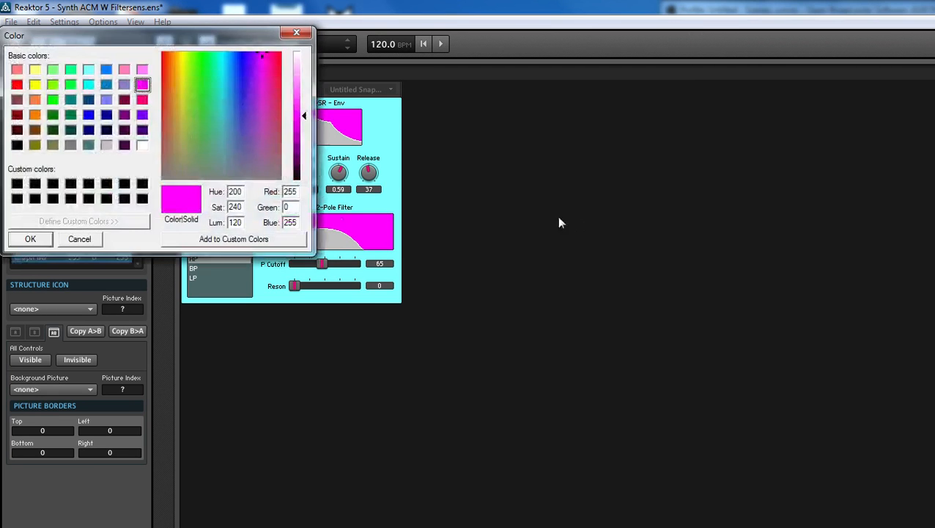
click(17, 183)
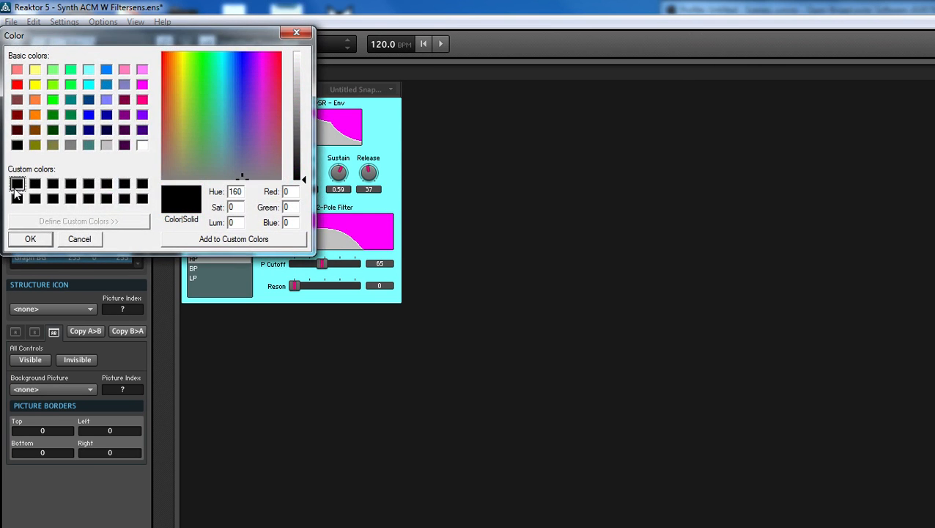
click(30, 238)
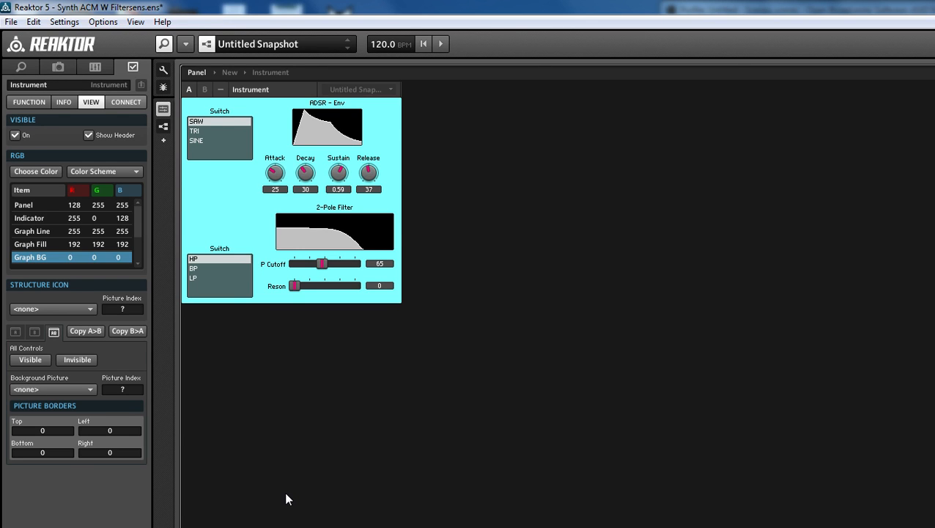
Set the ADSR envelope's Attack to 77 and Decay to 0
drag(274, 172, 266, 79)
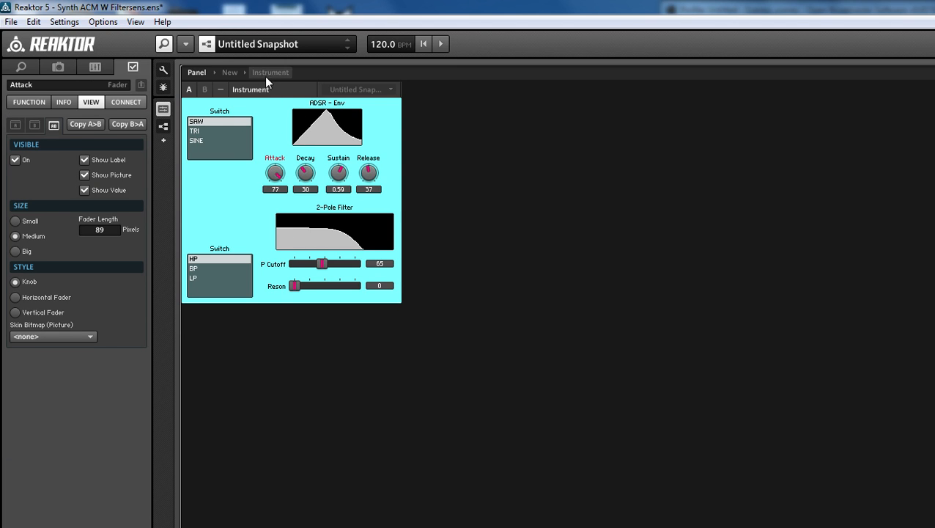
drag(314, 170, 315, 220)
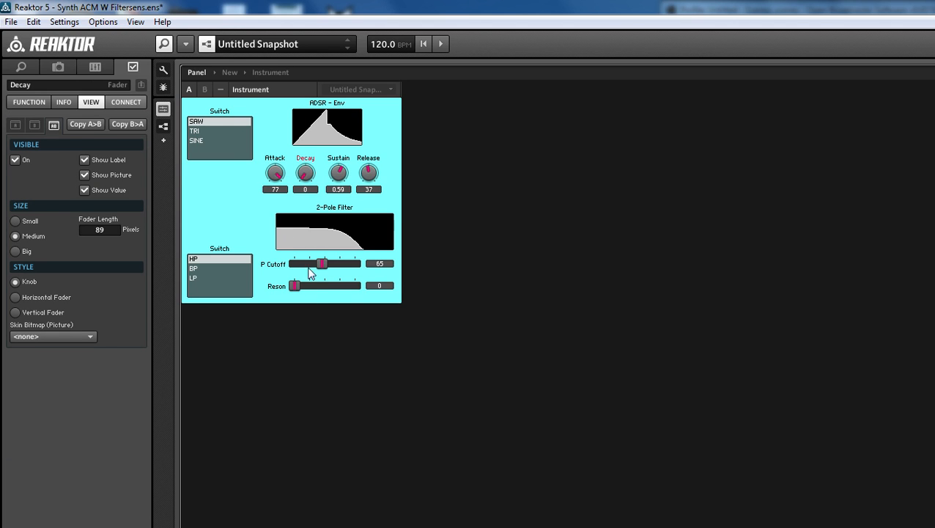
Set the 2-Pole Filter's P Cutoff to 98 and Reson to 0.91, and switch the oscillator waveform to TRI
drag(313, 267, 342, 266)
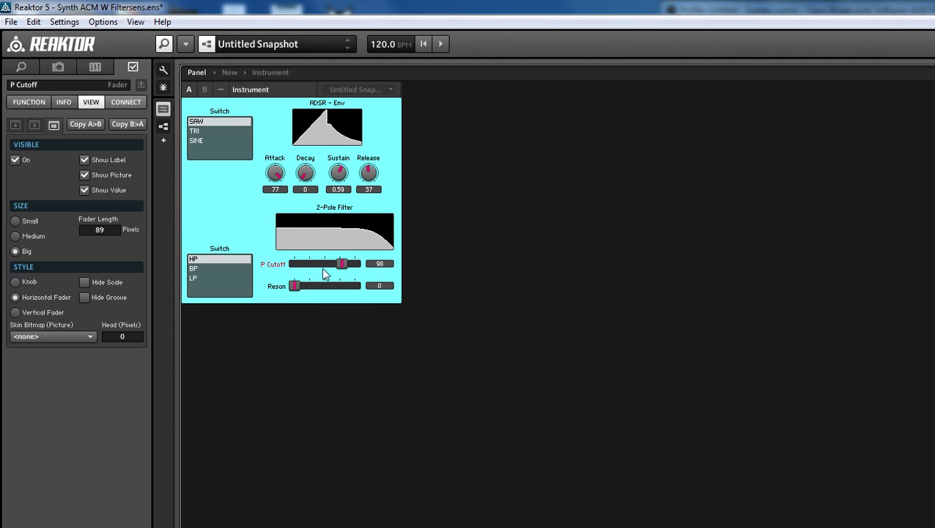
drag(297, 287, 347, 301)
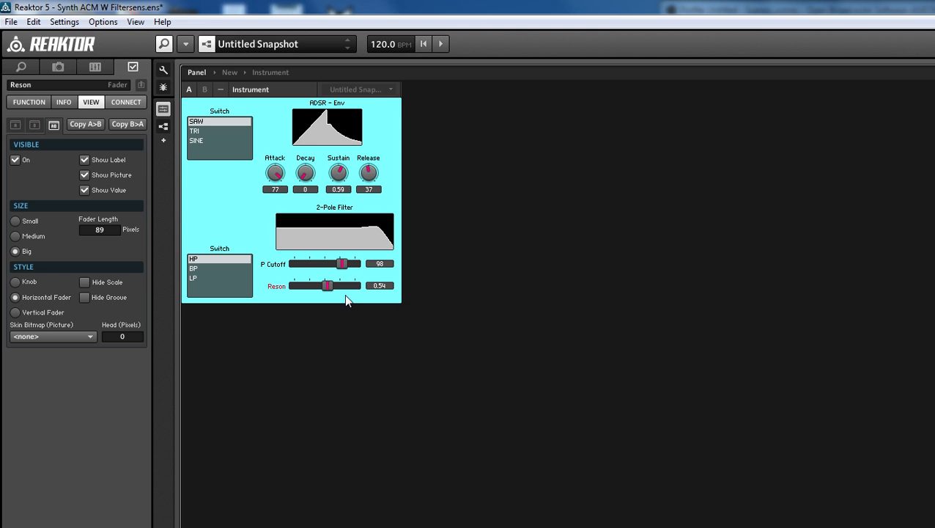
click(195, 131)
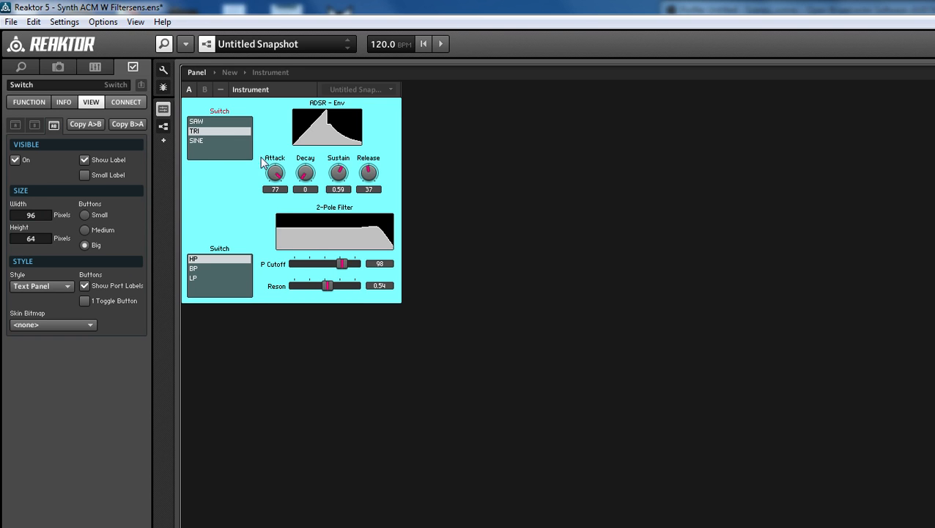
drag(326, 285, 366, 287)
Set the ADSR envelope's Attack to 37, Decay to 36, Sustain to 0.2 and Release to 18
drag(275, 172, 277, 217)
drag(307, 176, 315, 137)
drag(339, 173, 341, 204)
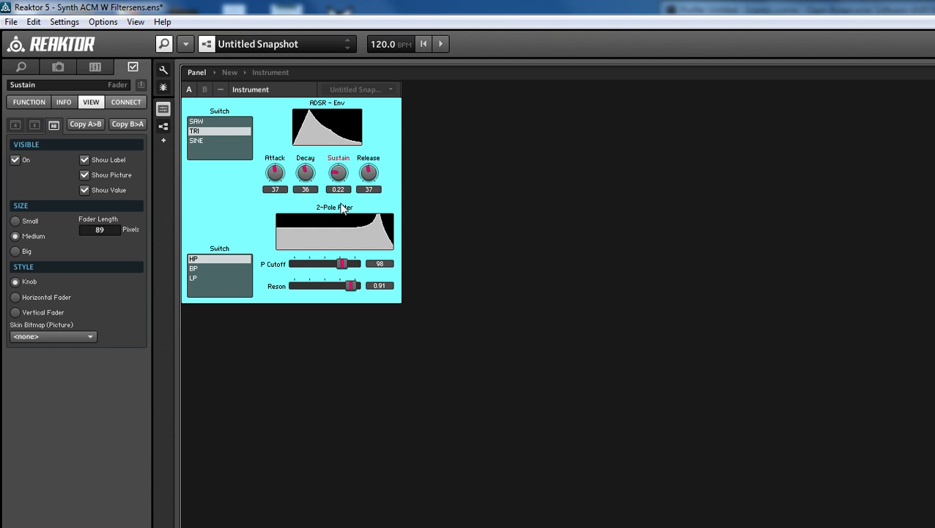
drag(368, 173, 364, 136)
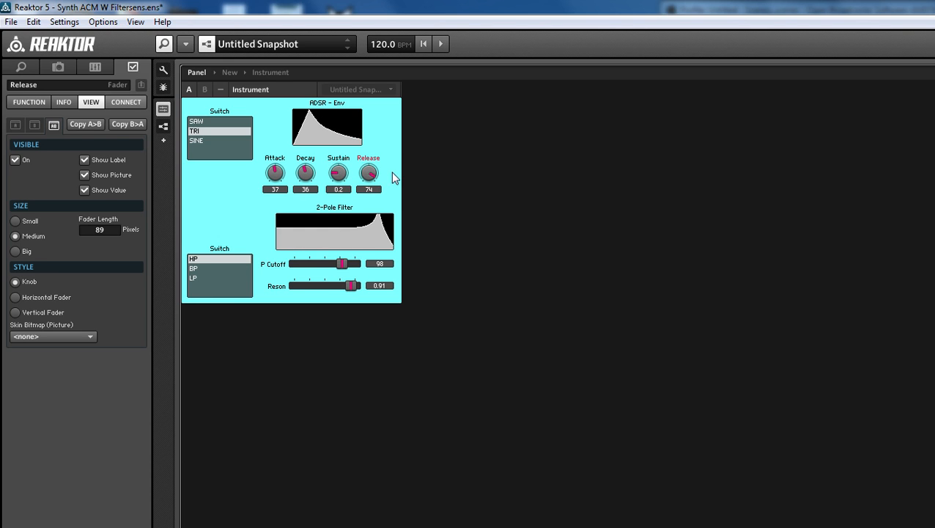
drag(370, 175, 360, 242)
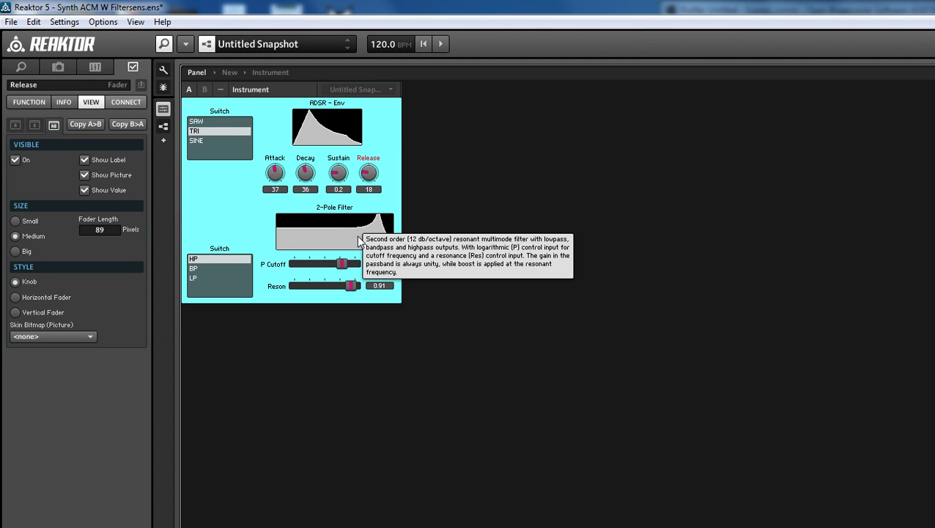